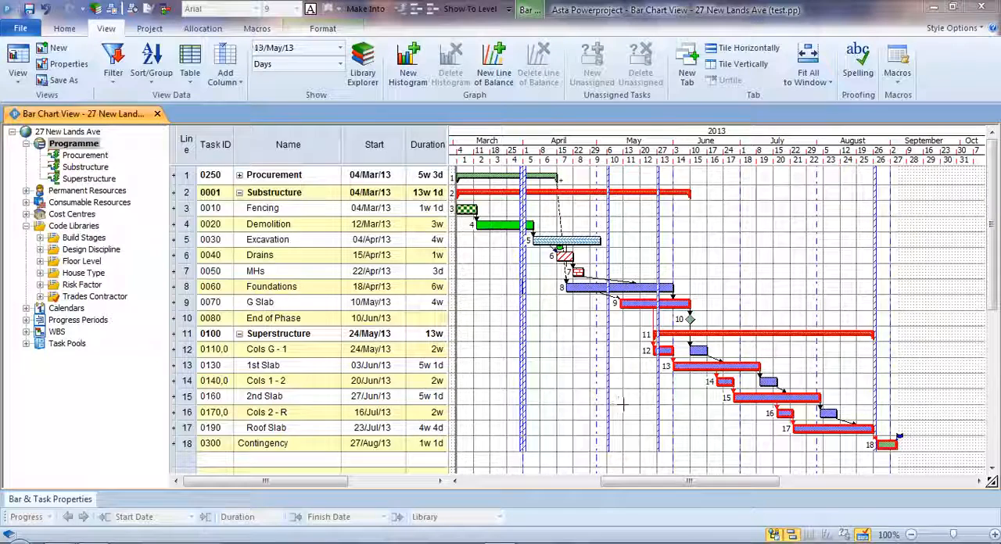
- Browse the project's permanent resources, examining the Site Resources and Design Resources groups, including Structural Engineers
left_click(25, 191)
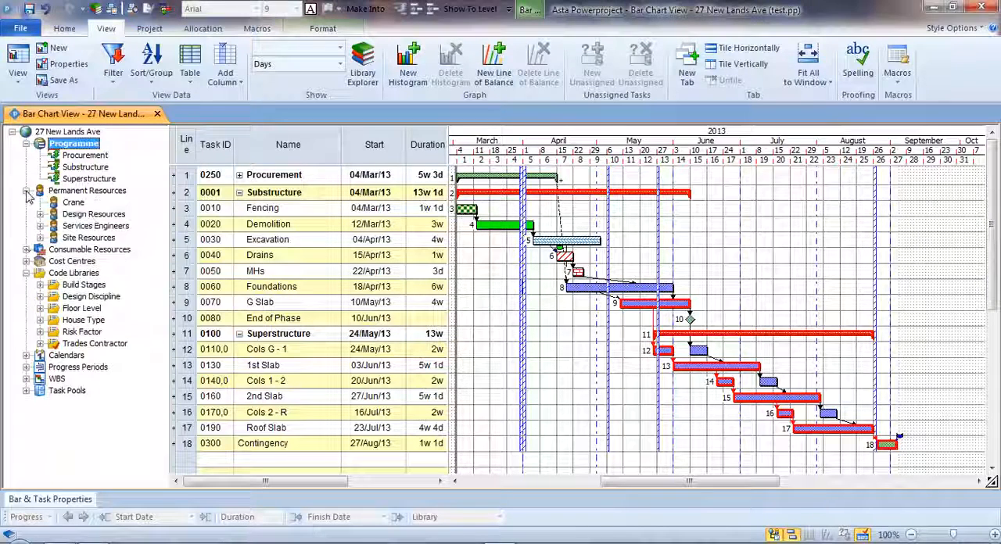
left_click(40, 237)
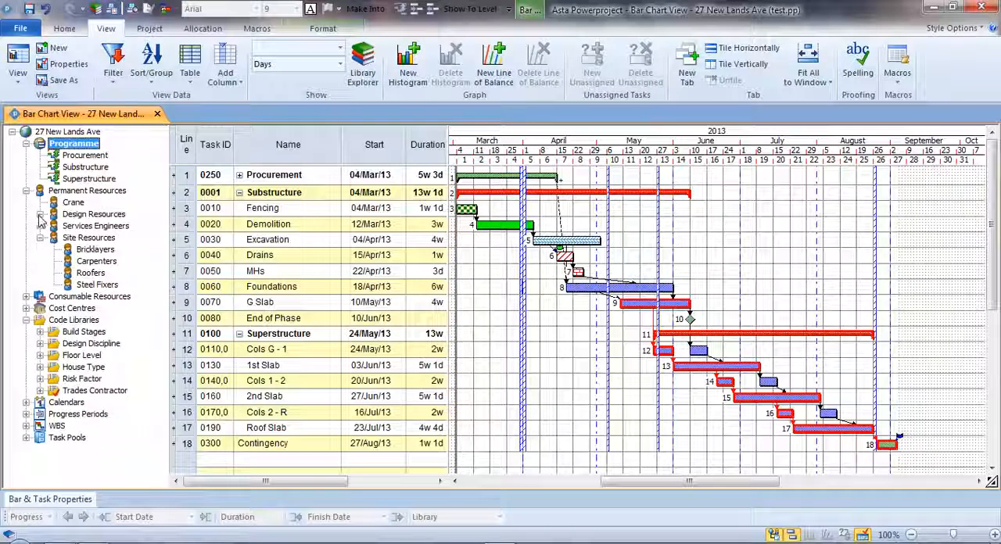
left_click(40, 215)
left_click(54, 261)
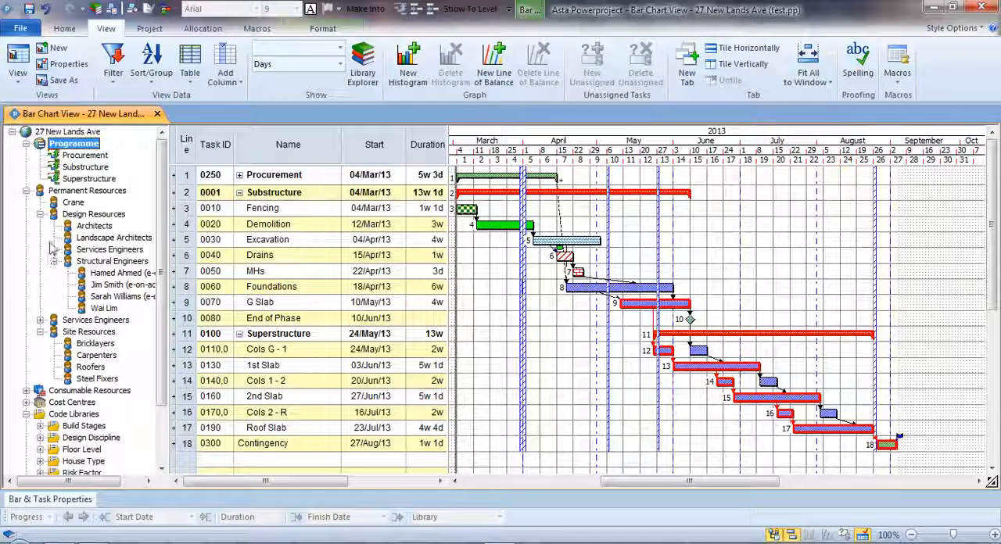
left_click(40, 215)
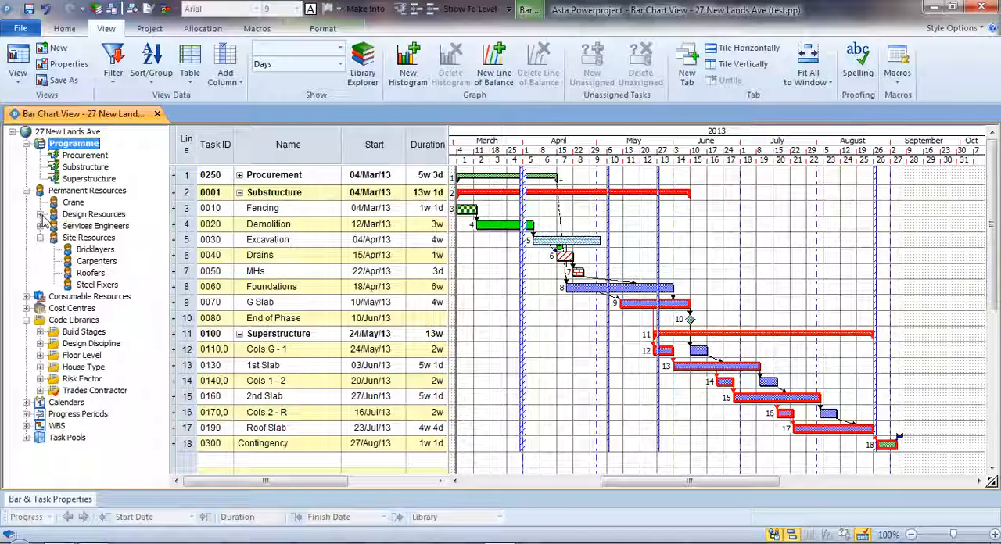
left_click(82, 238)
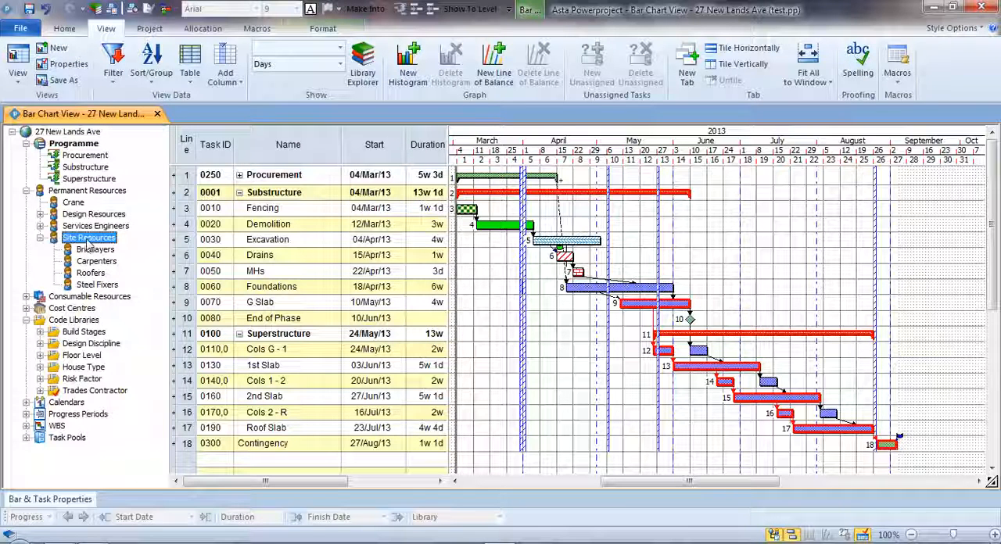
- Open the saved Resource Entry view and give the histogram area below the bar chart more height
left_click(17, 67)
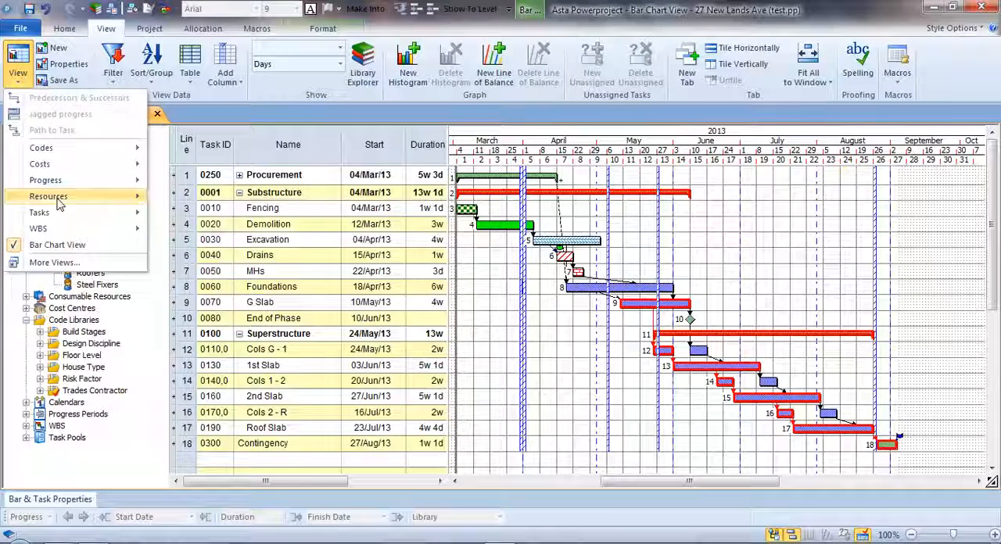
mouse_move(59, 204)
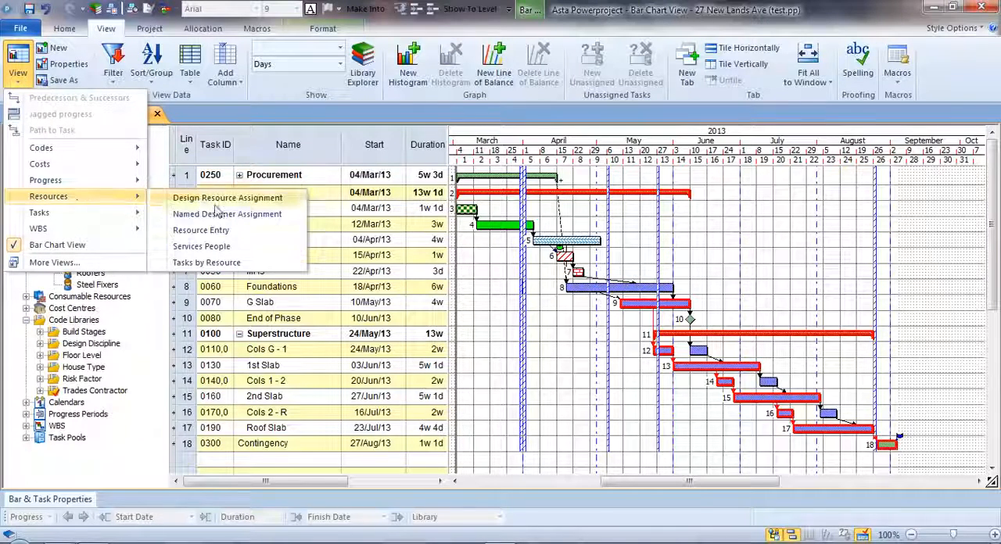
left_click(239, 233)
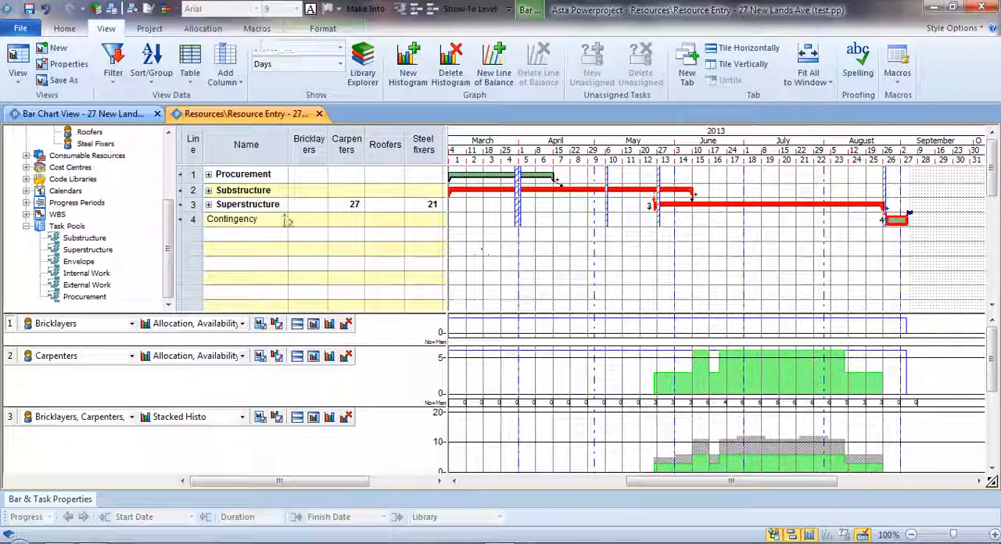
left_click_drag(401, 312, 405, 259)
left_click_drag(402, 294, 422, 321)
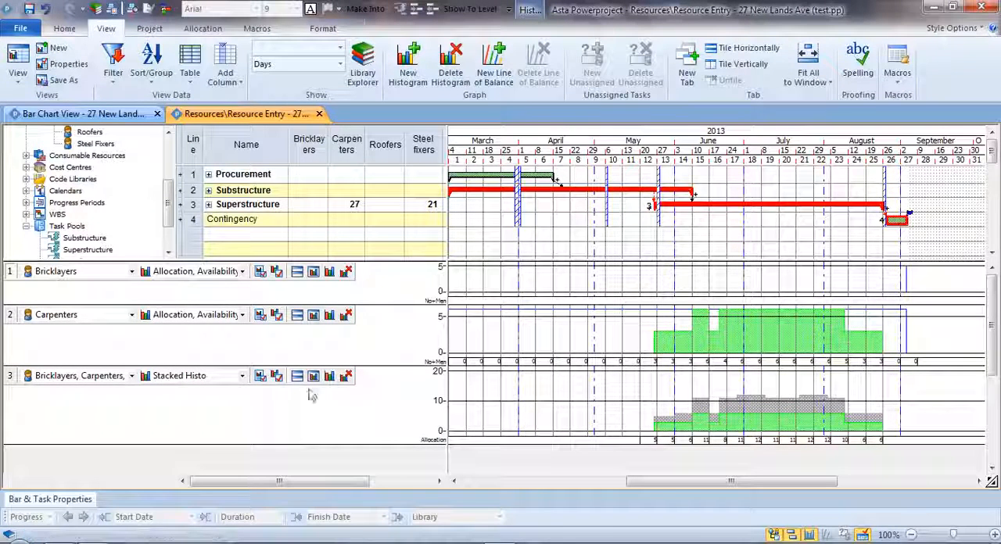
- Review which resources and which report type are available for the stacked histogram, keeping its current settings
left_click(131, 375)
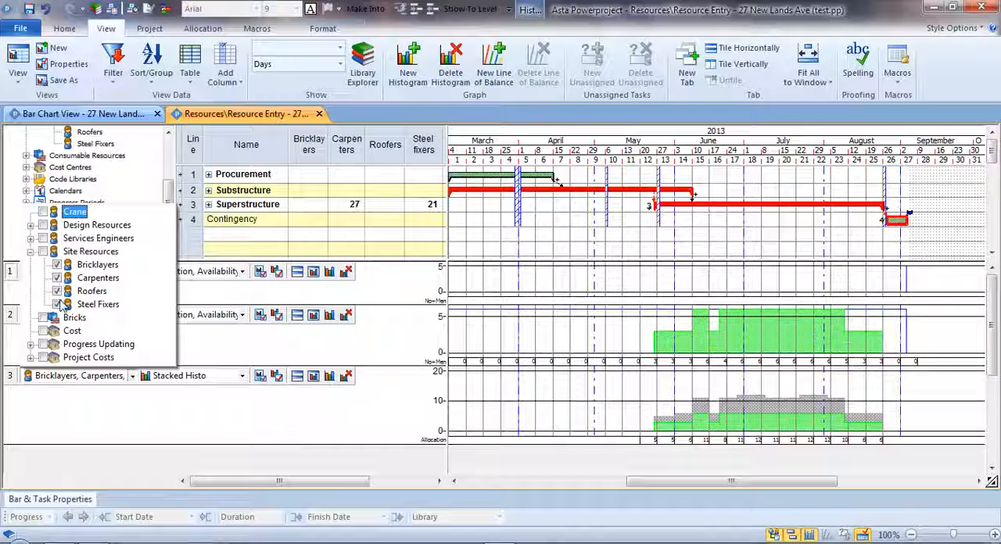
left_click(162, 414)
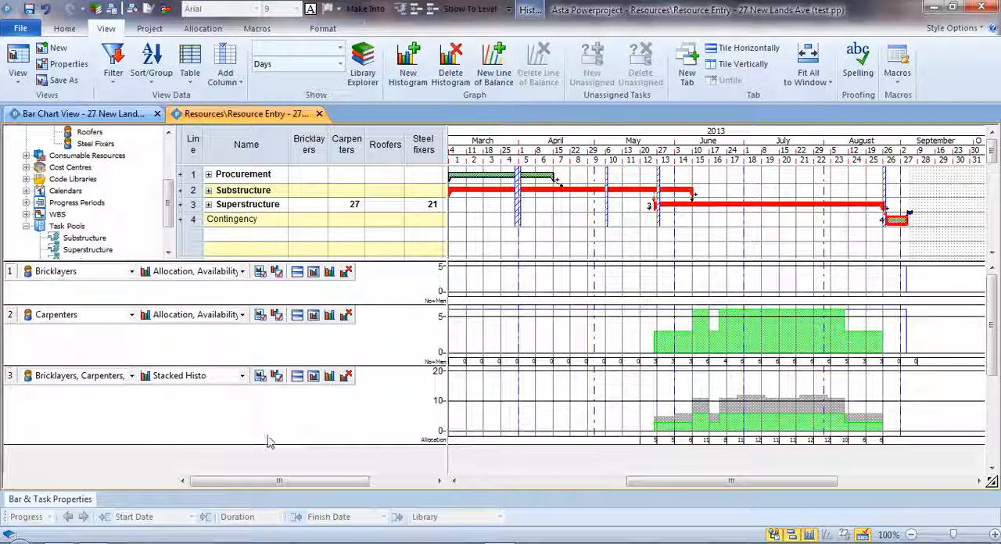
left_click(242, 376)
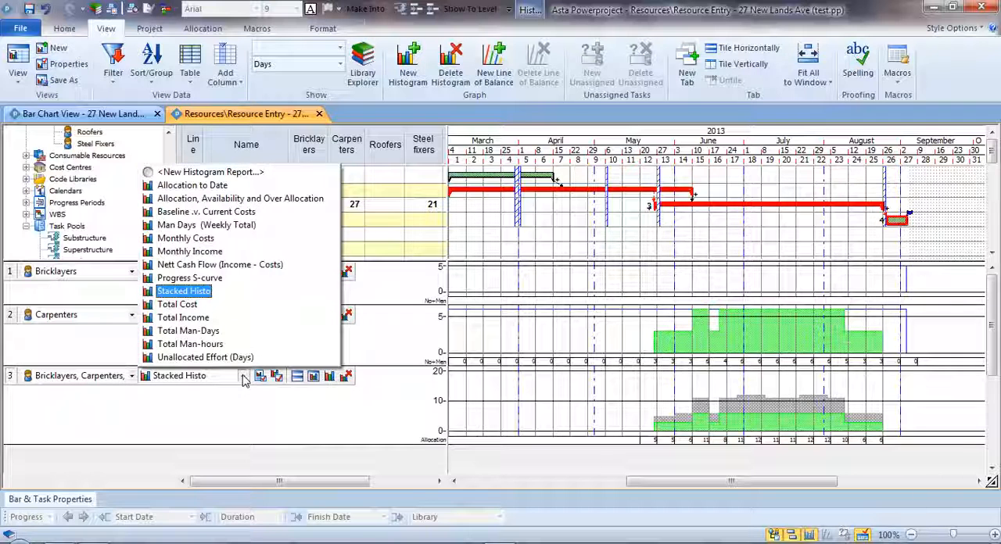
left_click(238, 435)
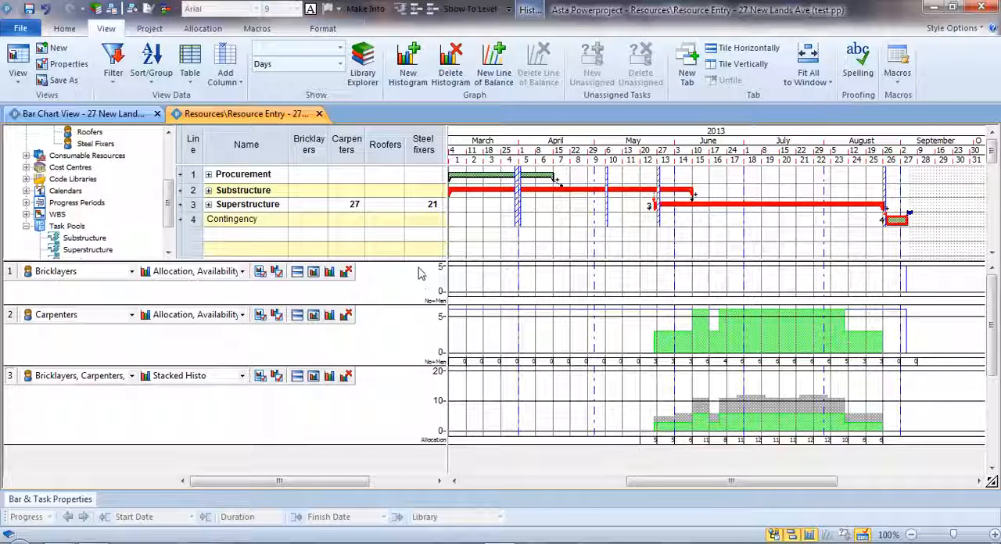
- Enlarge the bar chart area above the histograms and shorten the Carpenters histogram row
left_click_drag(415, 258, 415, 283)
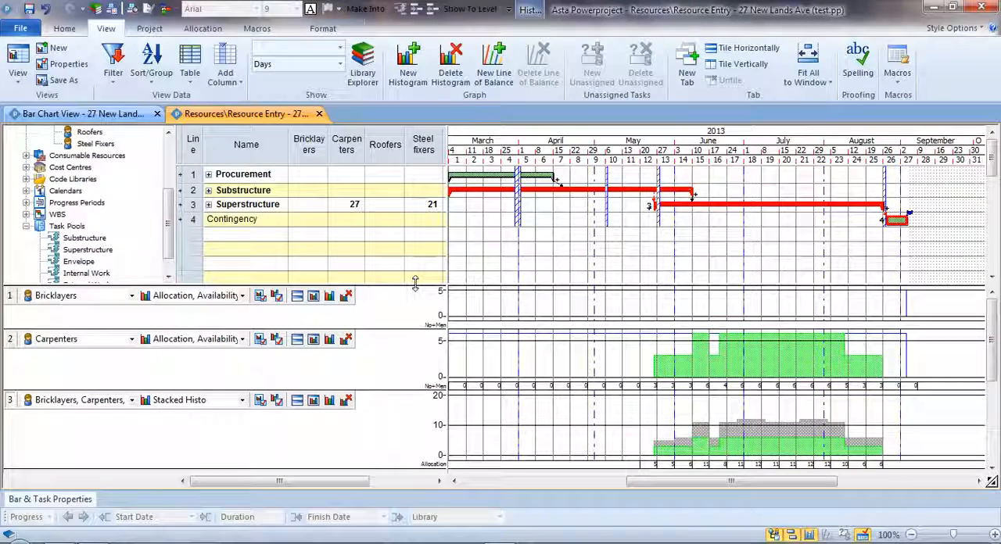
left_click_drag(417, 388, 419, 321)
left_click_drag(424, 284, 422, 320)
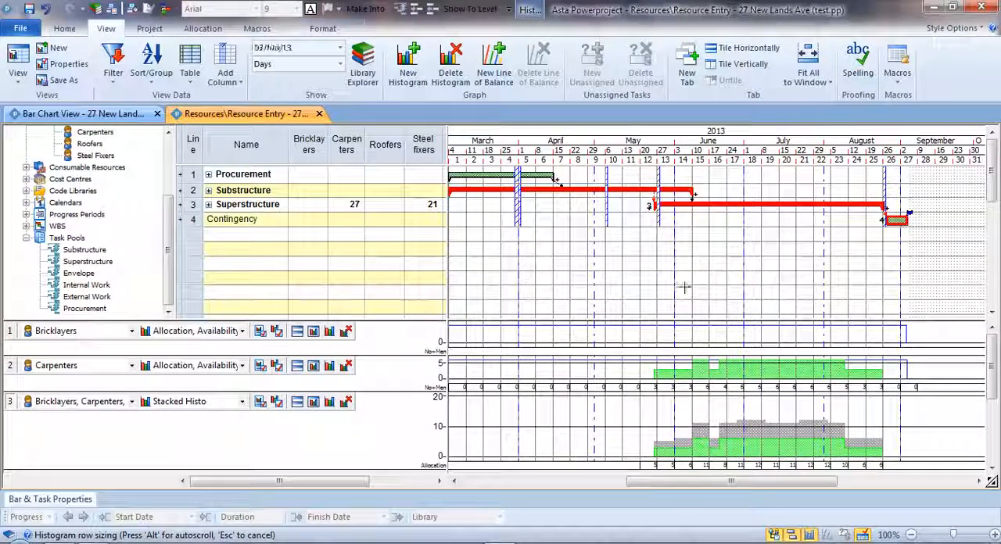
- Expand the Substructure summary and assign the Carpenters resource to the Fencing task
double_click(497, 191)
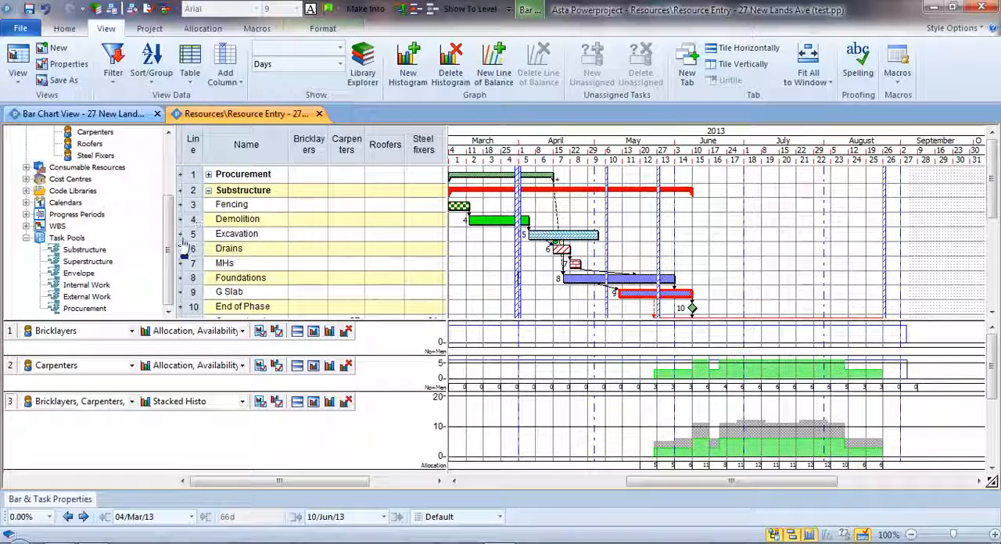
left_click(26, 237)
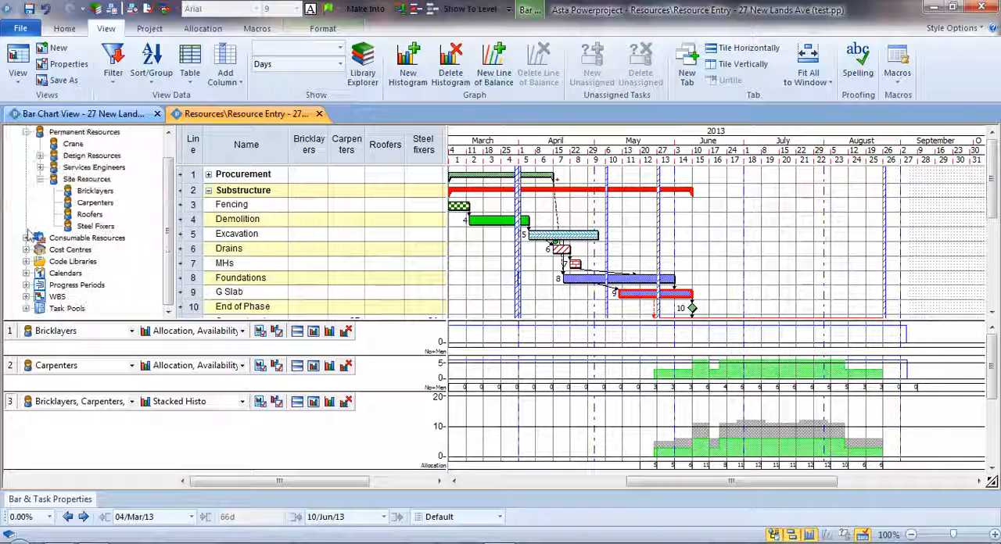
left_click(97, 204)
left_click_drag(100, 207, 523, 207)
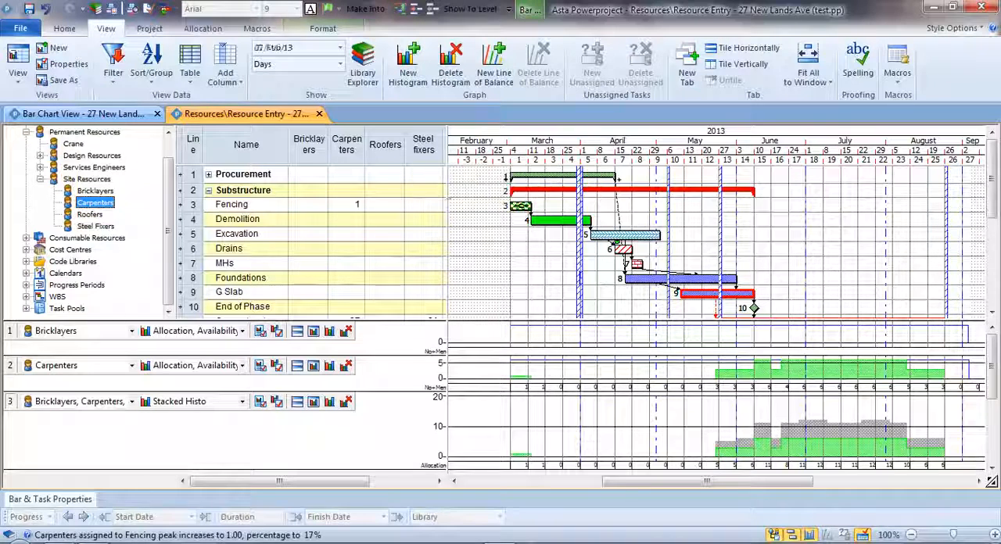
- Make the Carpenters histogram row slightly taller and compare it with the Fencing task's bar and the Carpenters column
left_click(351, 149)
left_click(547, 373)
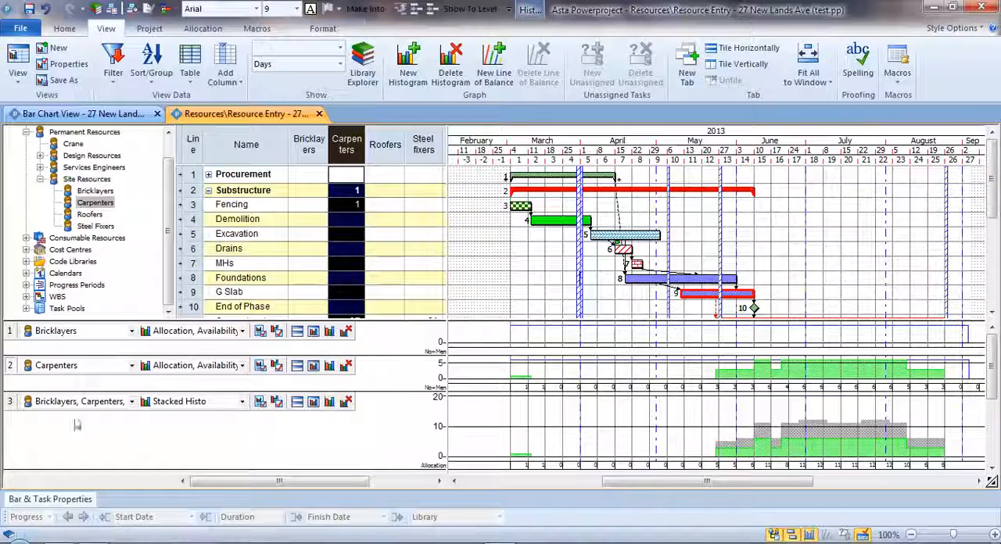
left_click_drag(441, 392, 441, 403)
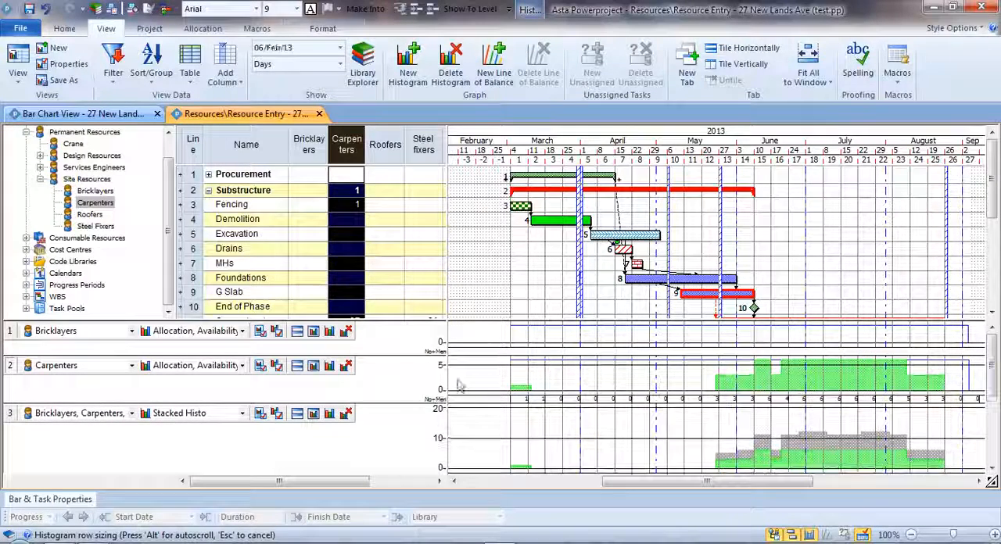
left_click(519, 209)
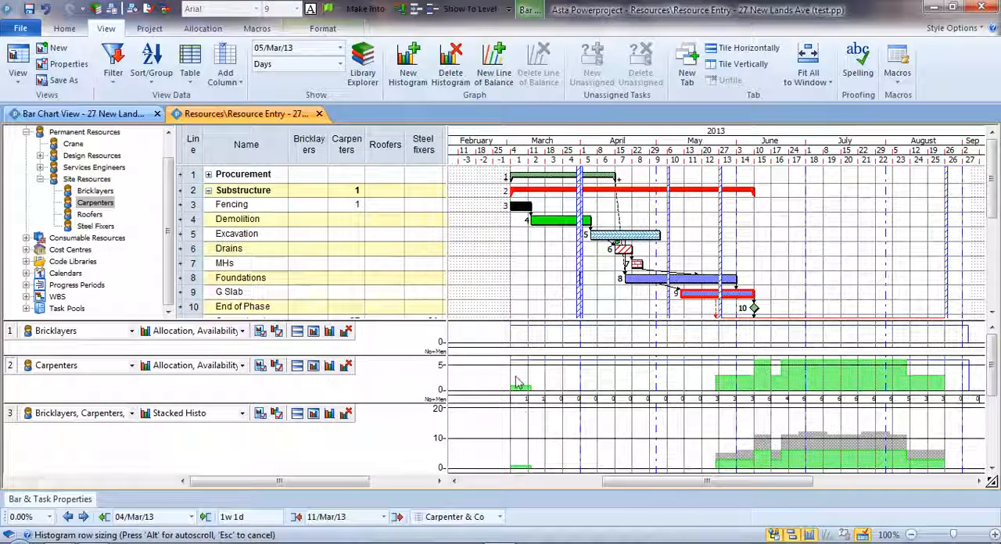
left_click(523, 269)
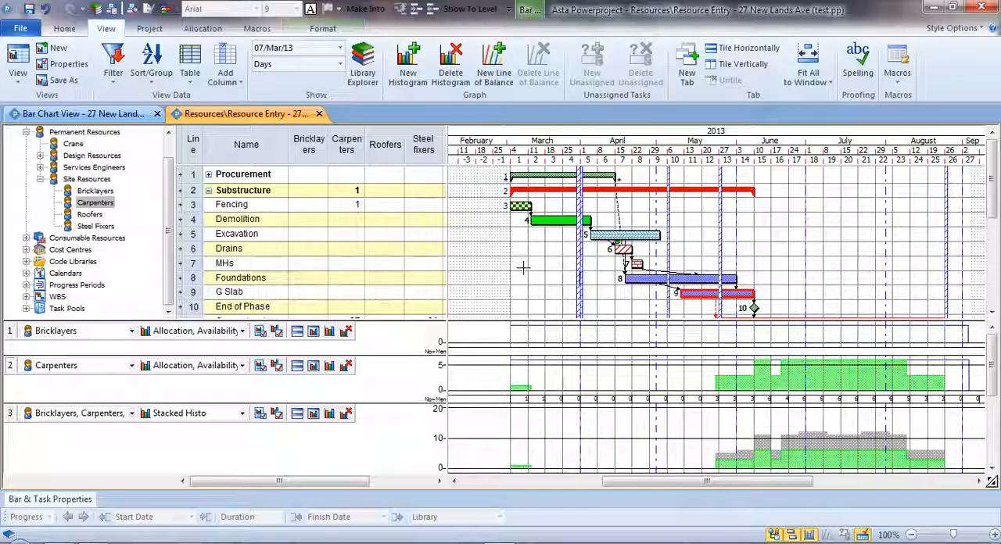
- Set the Carpenters allocation to 3 for Fencing and 2 for Excavation
double_click(345, 206)
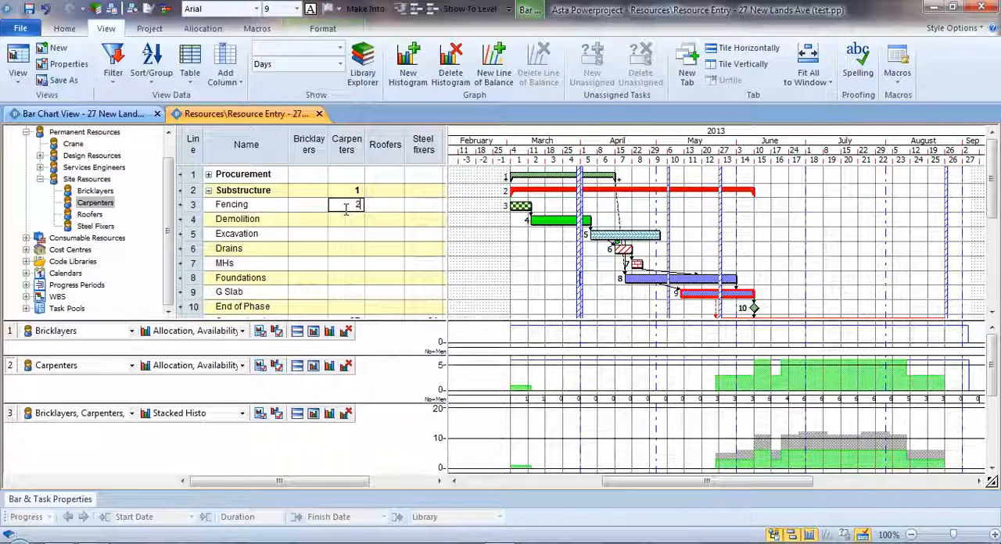
key("Return")
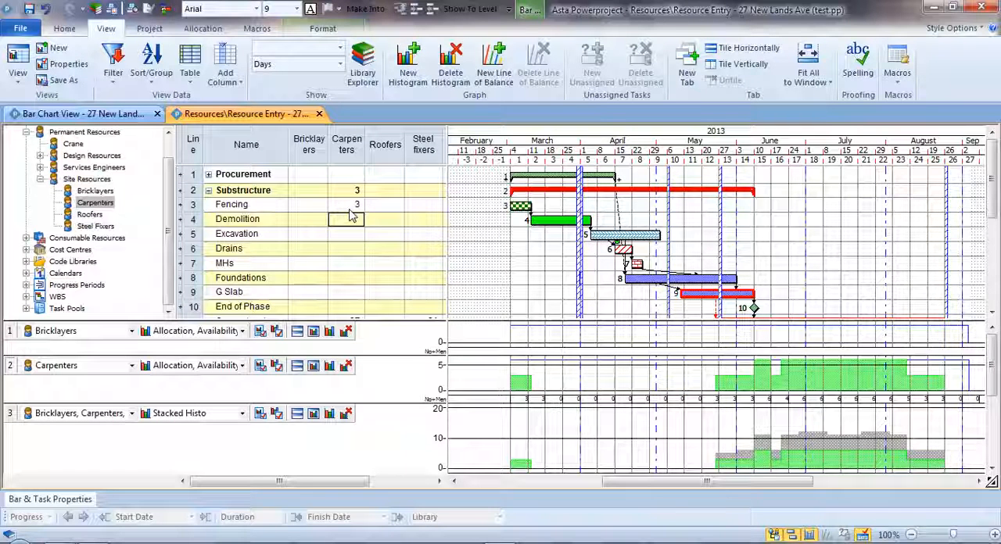
key("Down")
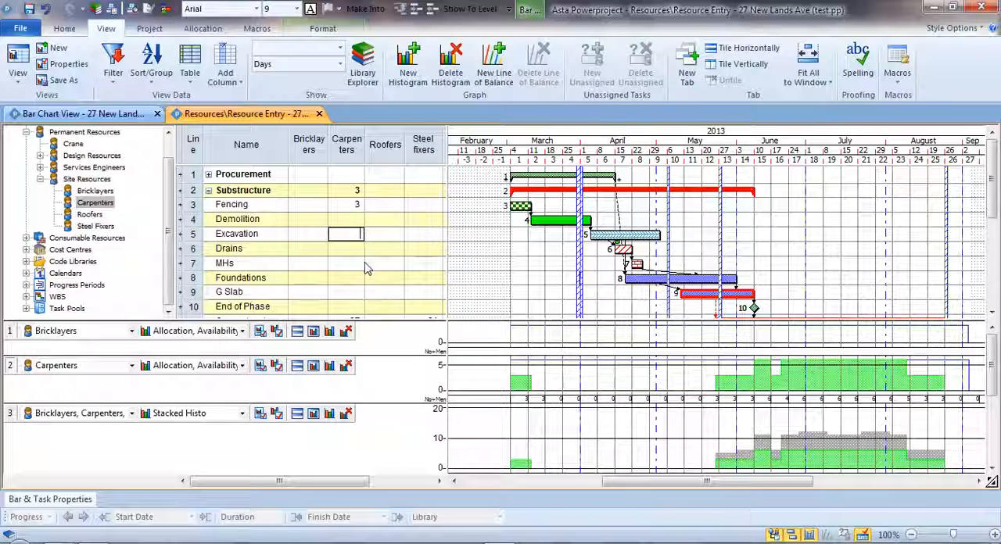
type("2")
key("Return")
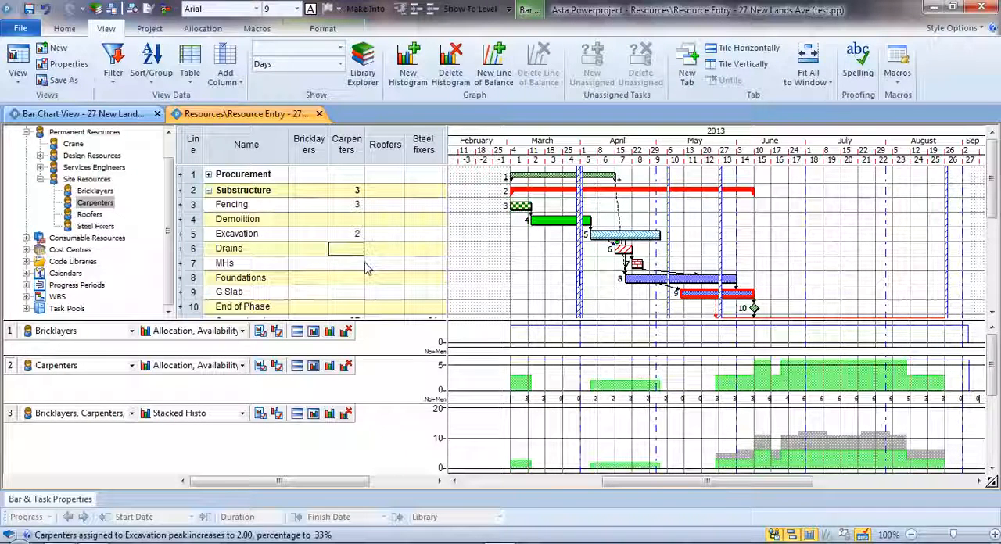
- Allocate 1 carpenter to MHs, 2 to Foundations and 2 to G Slab
key("Down")
type("1")
key("Return")
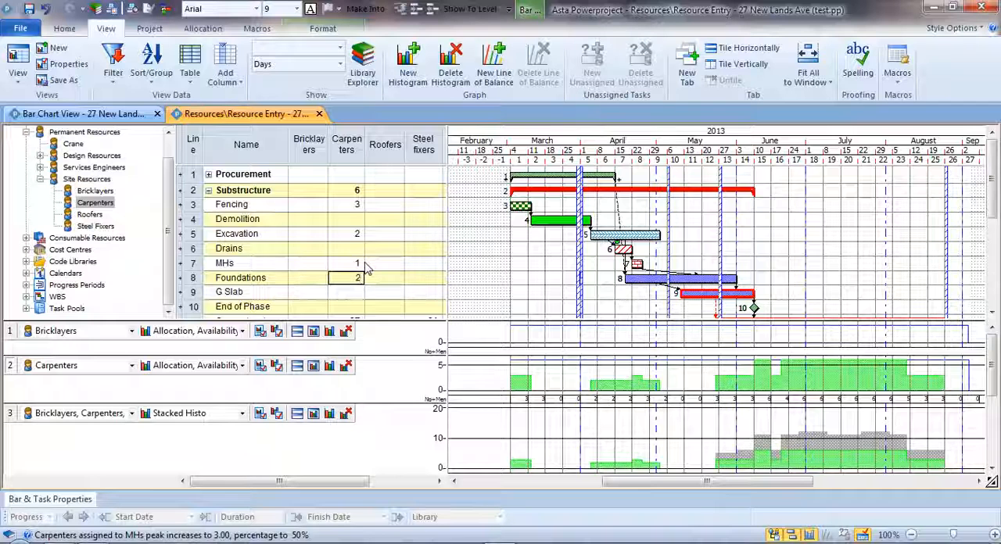
key("Return")
type("2")
key("Return")
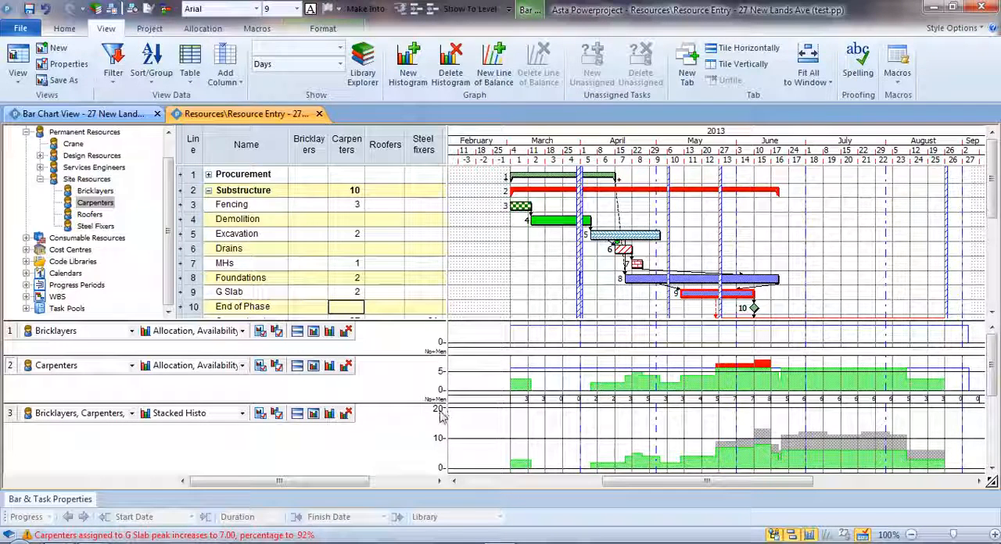
- Remove the Bricklayers histogram and enlarge the Carpenters histogram row
left_click_drag(435, 403, 433, 429)
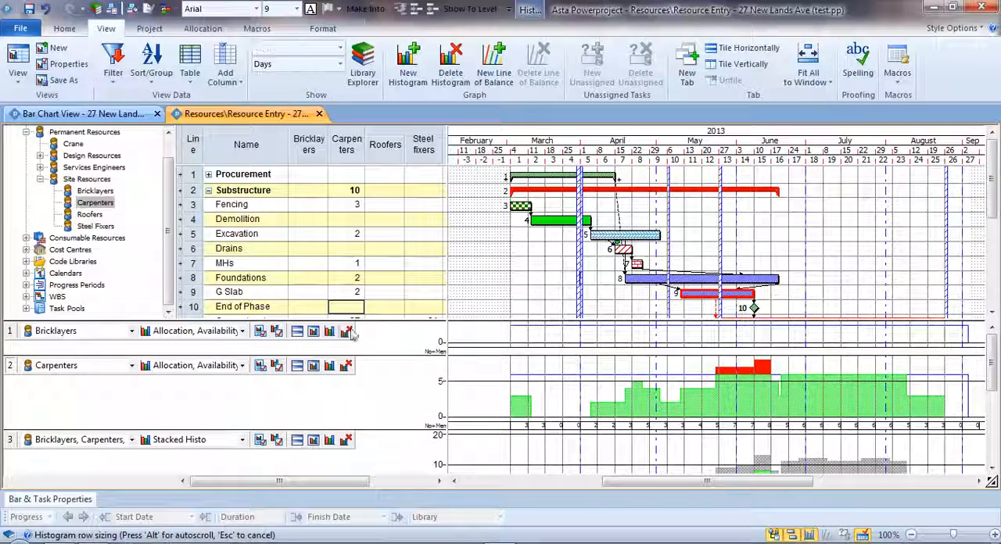
left_click(349, 332)
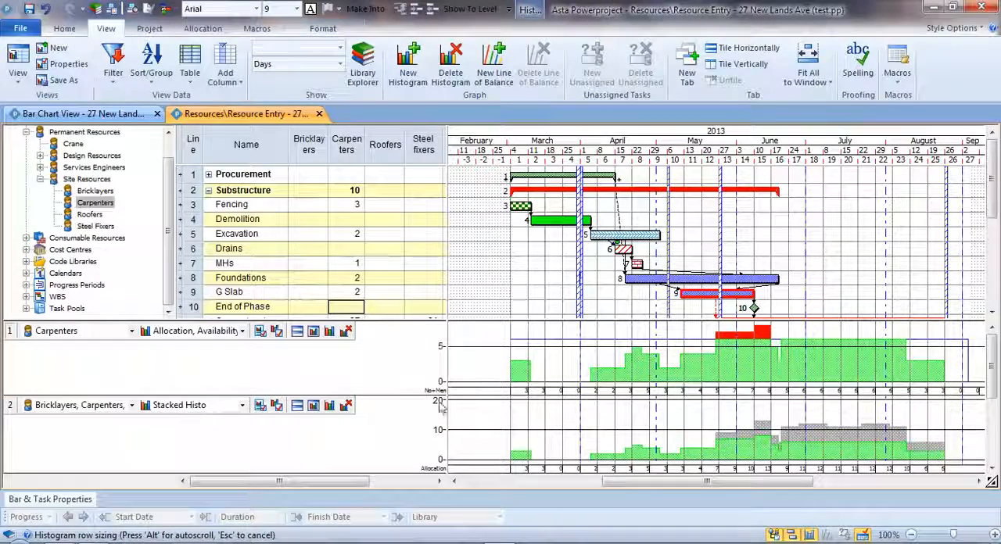
left_click_drag(440, 408, 432, 425)
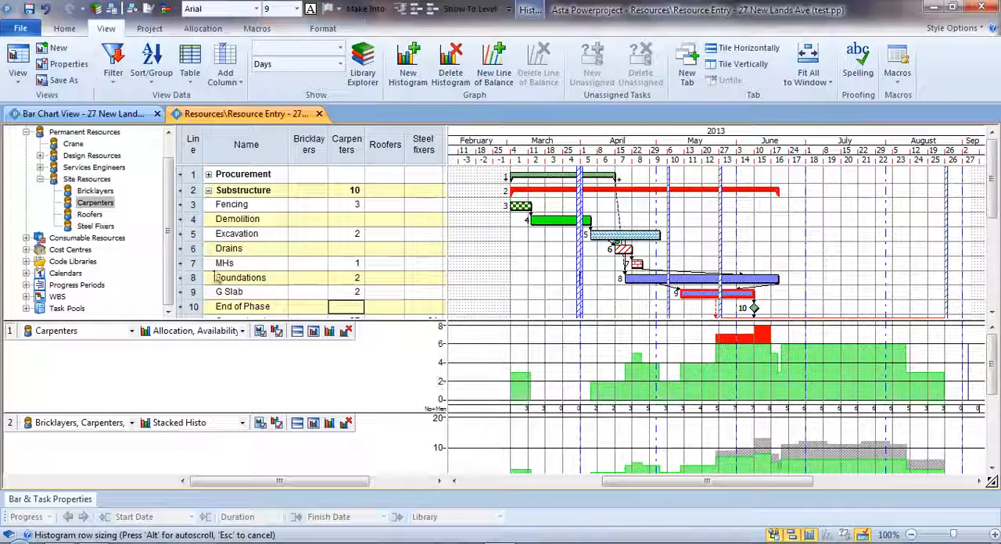
- Raise the availability of the Carpenters resource to 7 in its properties
right_click(94, 203)
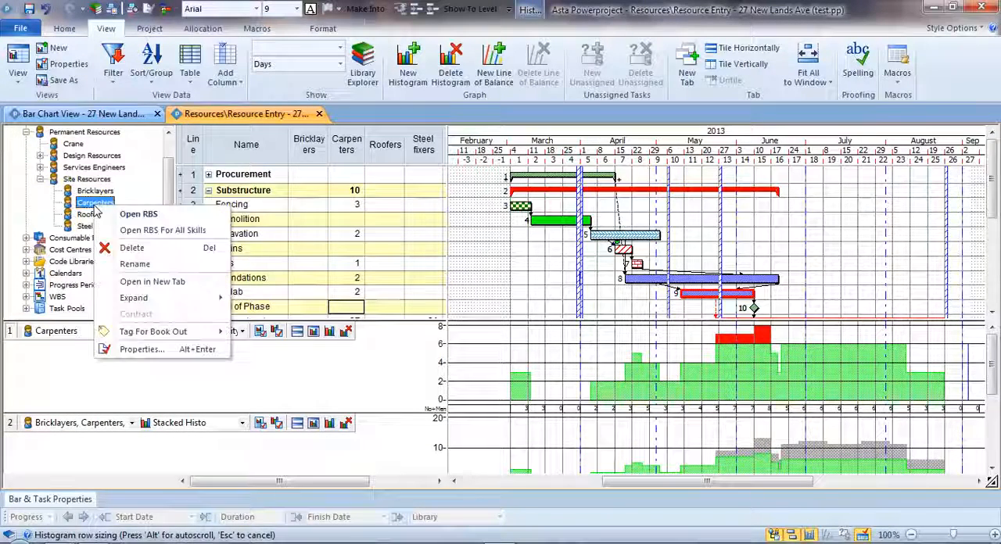
left_click(175, 349)
double_click(430, 265)
type("7")
left_click(653, 462)
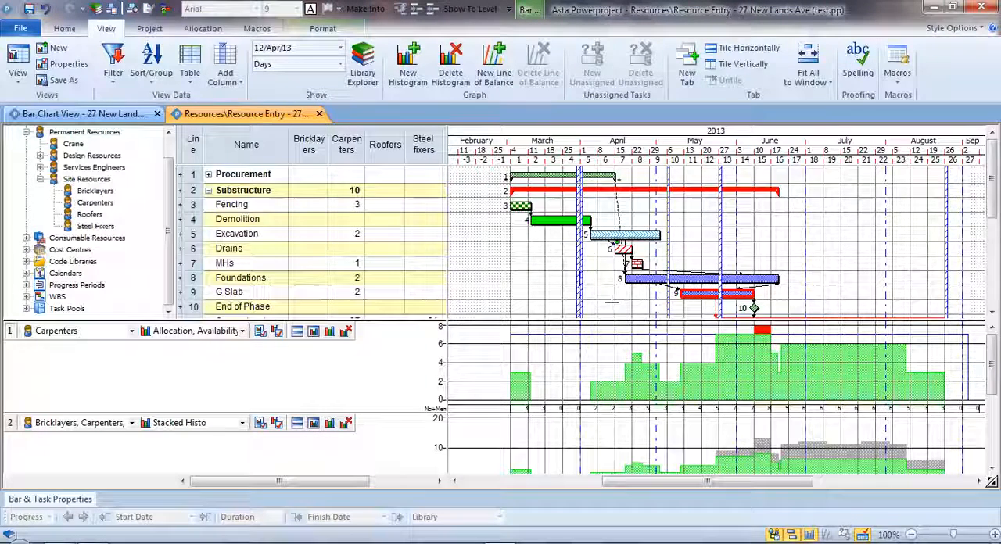
- Reschedule the programme, accept the outcome report and expand the Superstructure summary in the bar chart
scroll(611, 302, "down", 1)
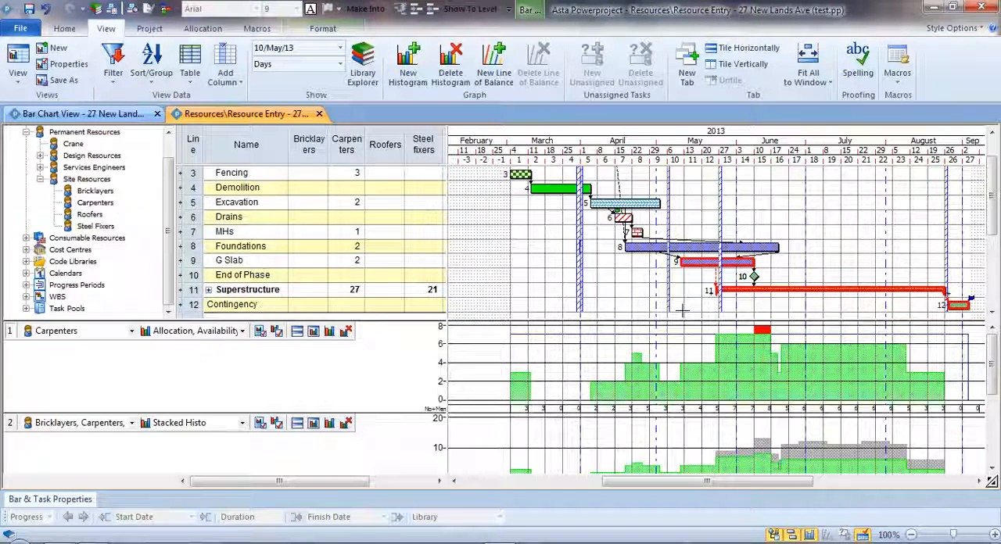
key("F9")
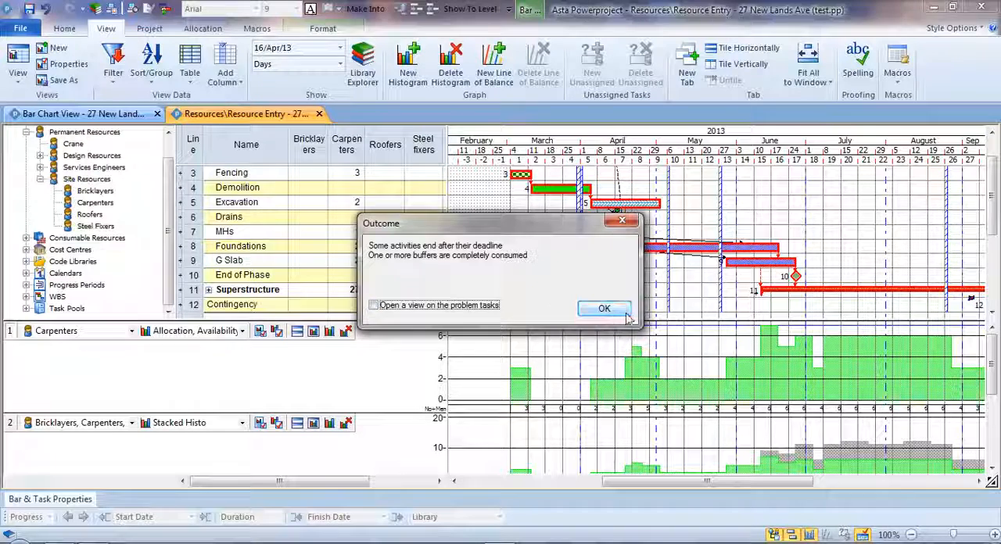
left_click(600, 310)
double_click(811, 290)
scroll(836, 269, "down", 1)
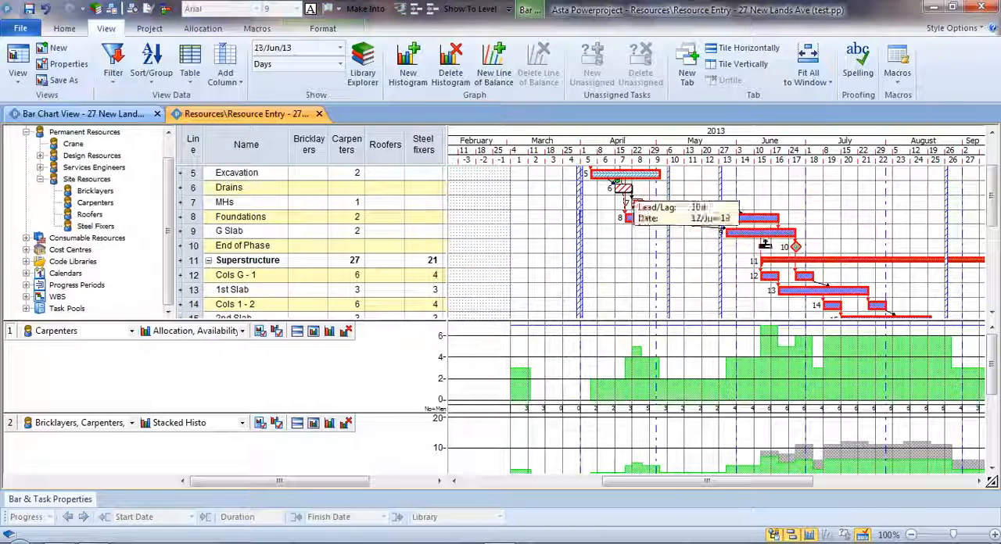
- Set the Carpenters allocation for G Slab to 3 and move the first Cols G - 1 bar slightly later
left_click(356, 231)
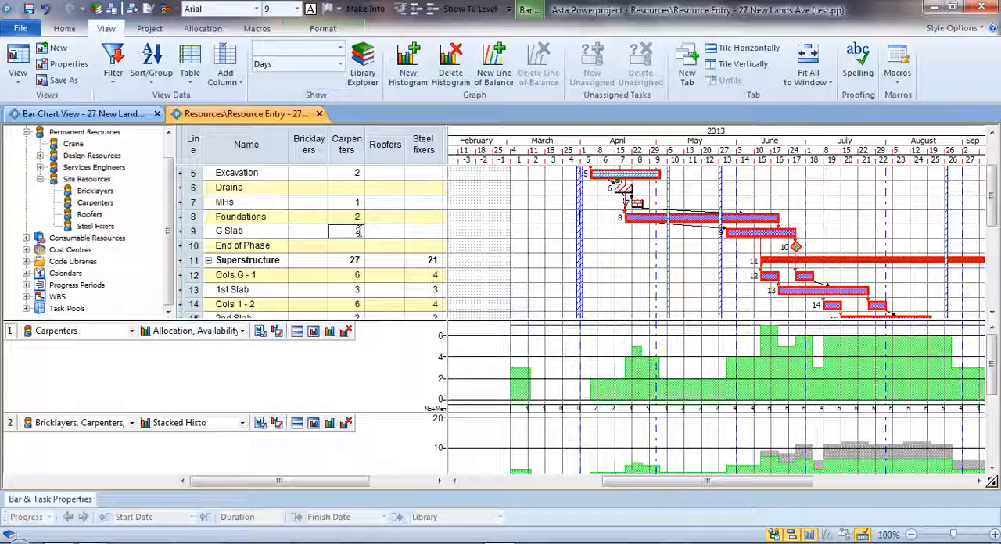
type("3")
key("Return")
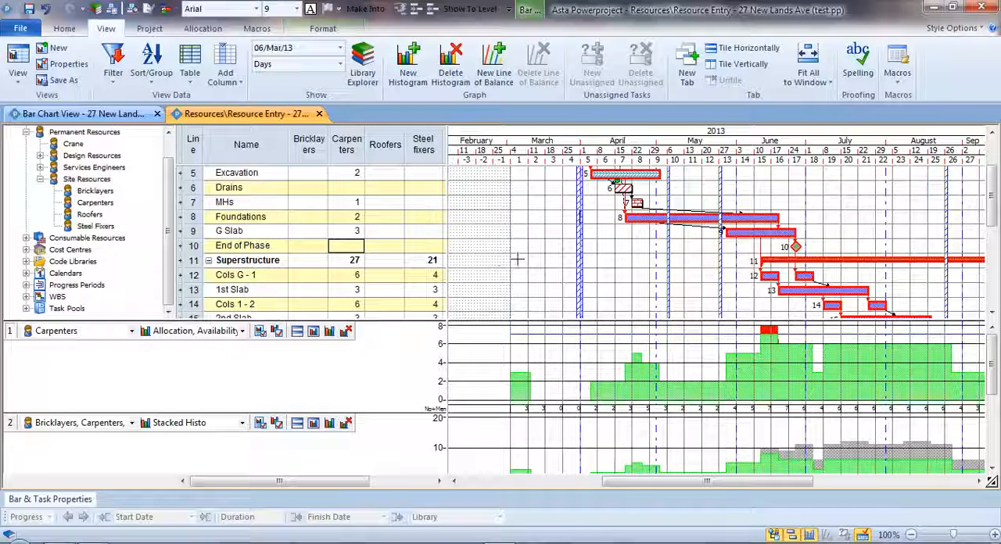
mouse_move(769, 276)
left_mouse_down()
mouse_move(755, 276)
mouse_move(781, 276)
left_mouse_up()
left_click(739, 286)
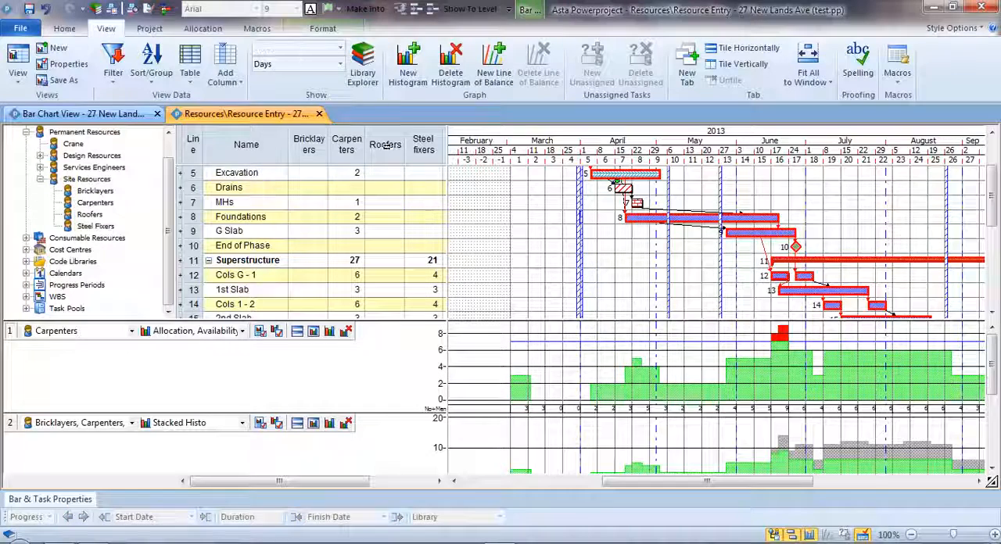
- Level only the Carpenters resource within Site Resources using the Resource Leveller
left_click(196, 29)
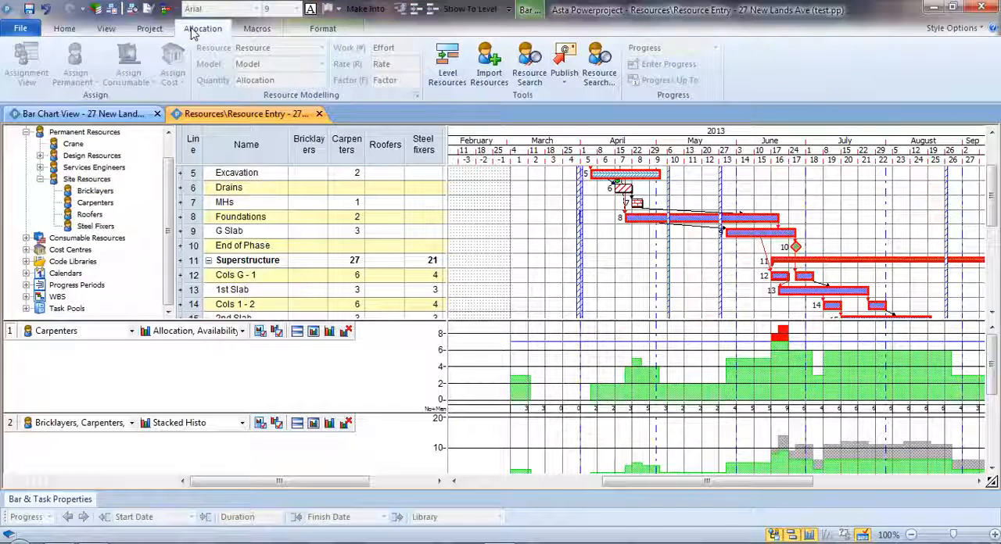
left_click(448, 72)
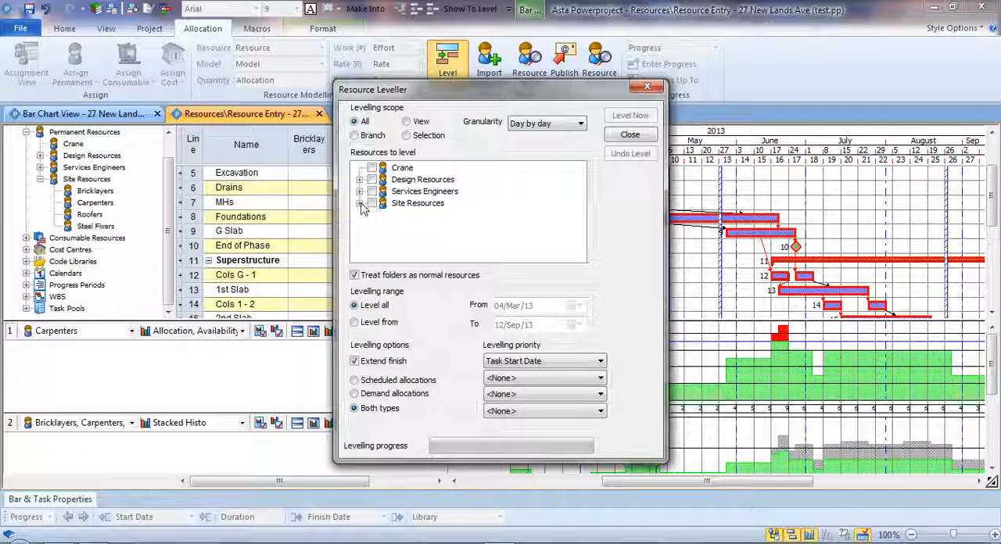
left_click(360, 203)
left_click(385, 216)
left_click(386, 218)
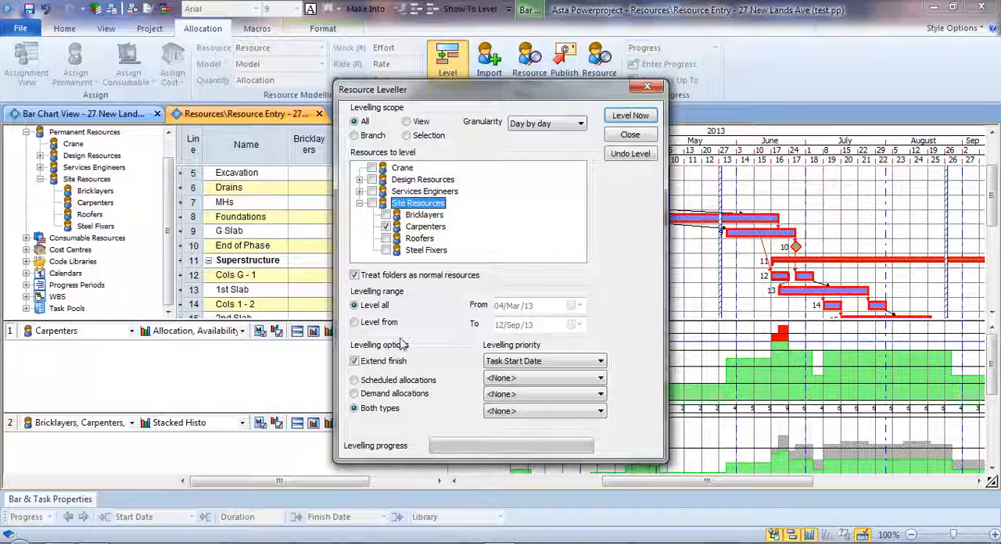
left_click(630, 117)
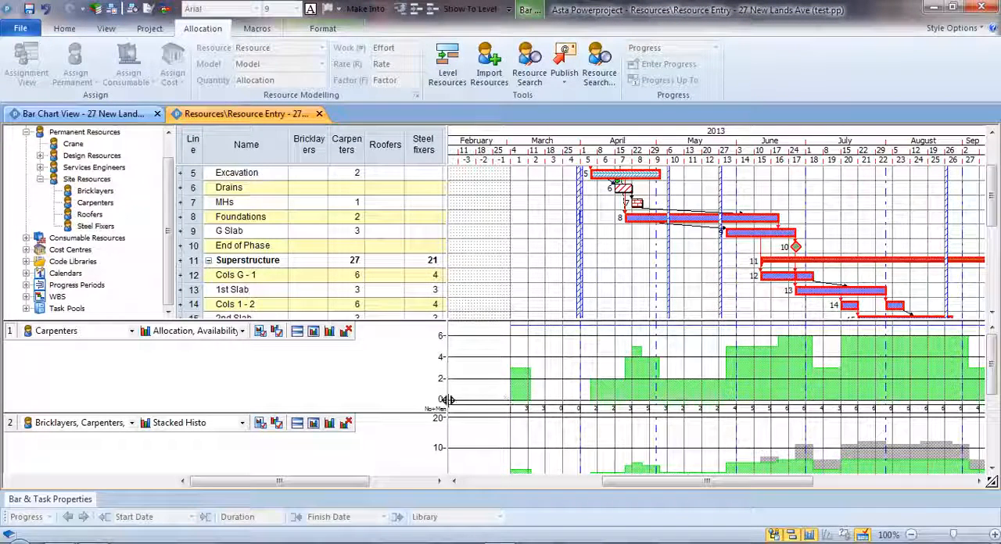
- Reduce the height of the Carpenters histogram row to make room for the stacked histogram
left_click_drag(436, 419, 434, 397)
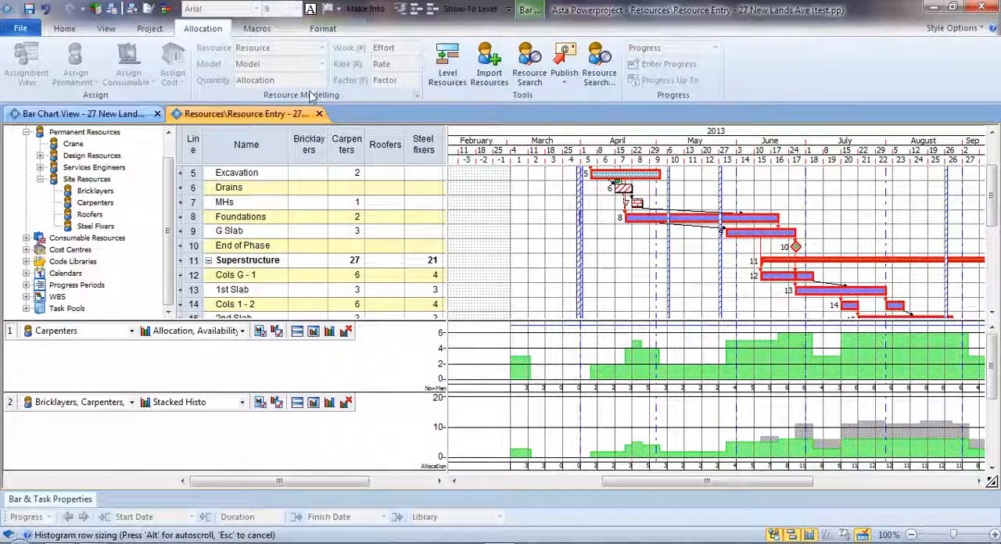
- Undo the resource levelling and close the Resource Leveller
left_click(446, 63)
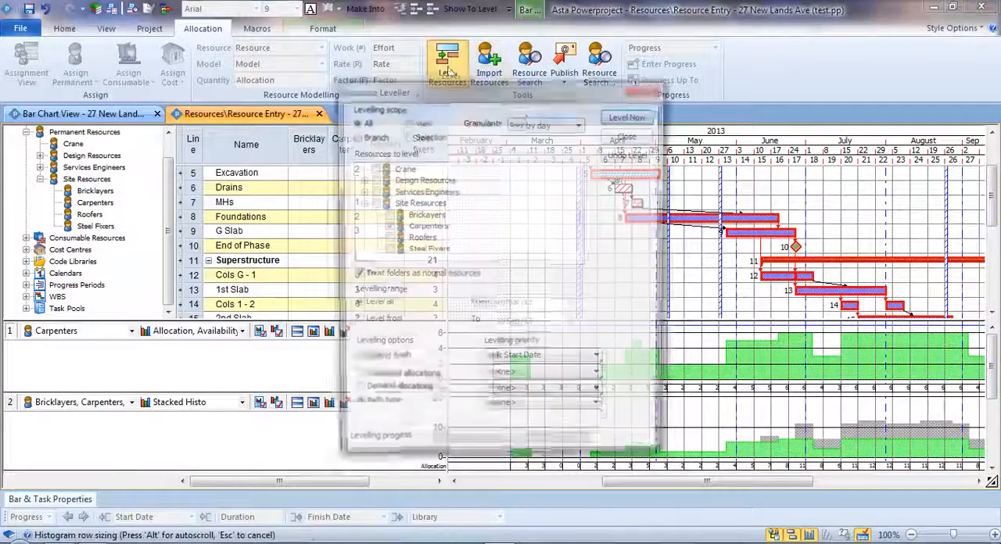
left_click(629, 153)
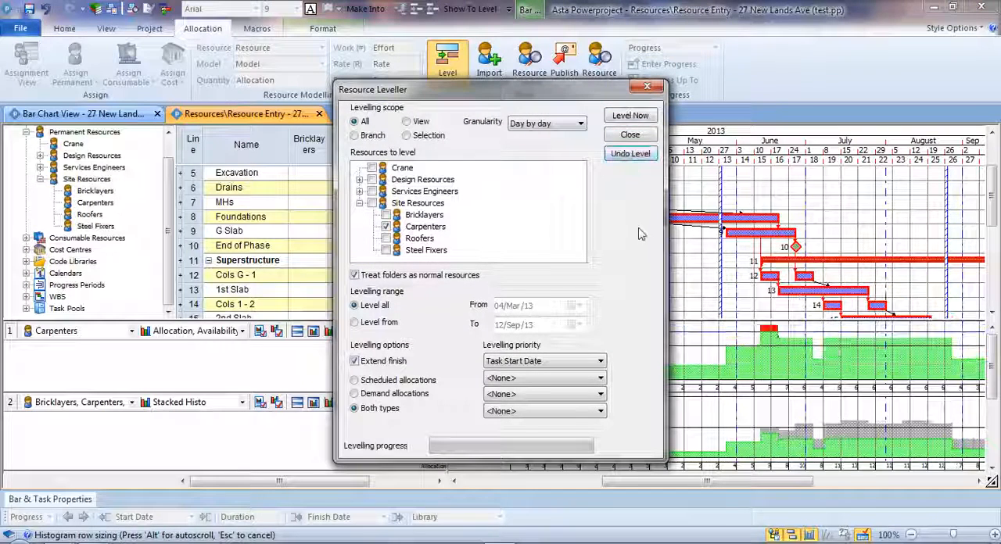
left_click(640, 135)
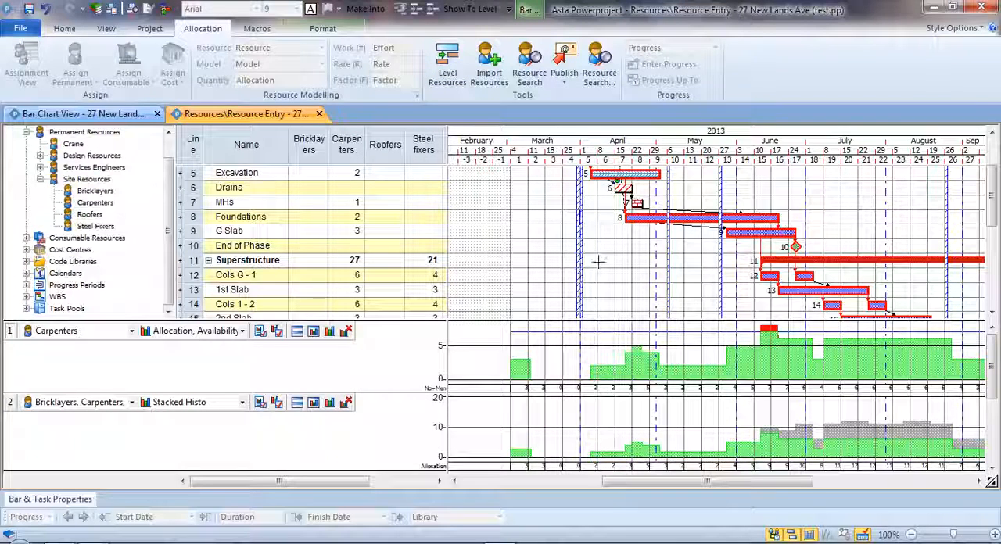
- Extend the Demolition bar by a few days and shorten the Fencing bar to 1 week
scroll(594, 260, "up", 3)
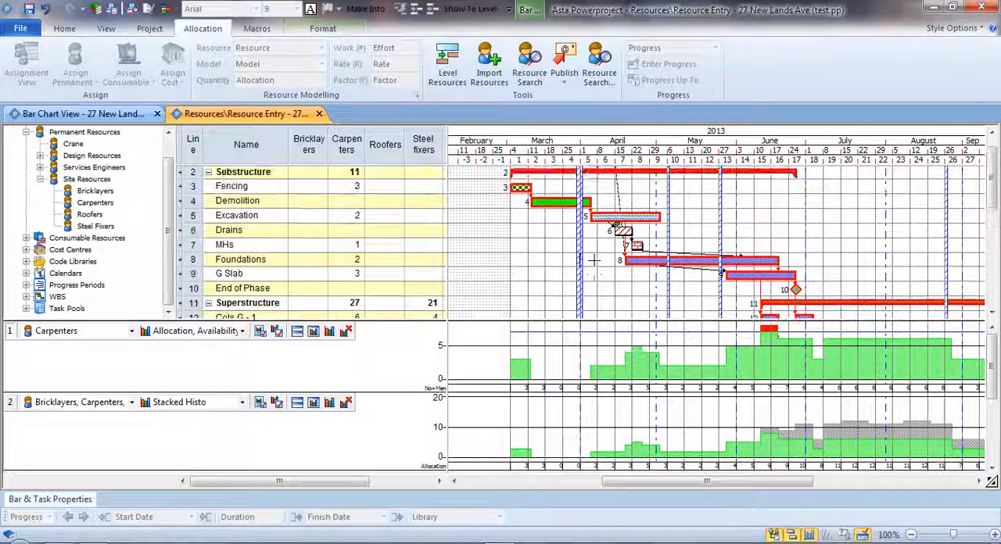
mouse_move(589, 203)
left_mouse_down()
mouse_move(620, 202)
mouse_move(599, 206)
left_mouse_up()
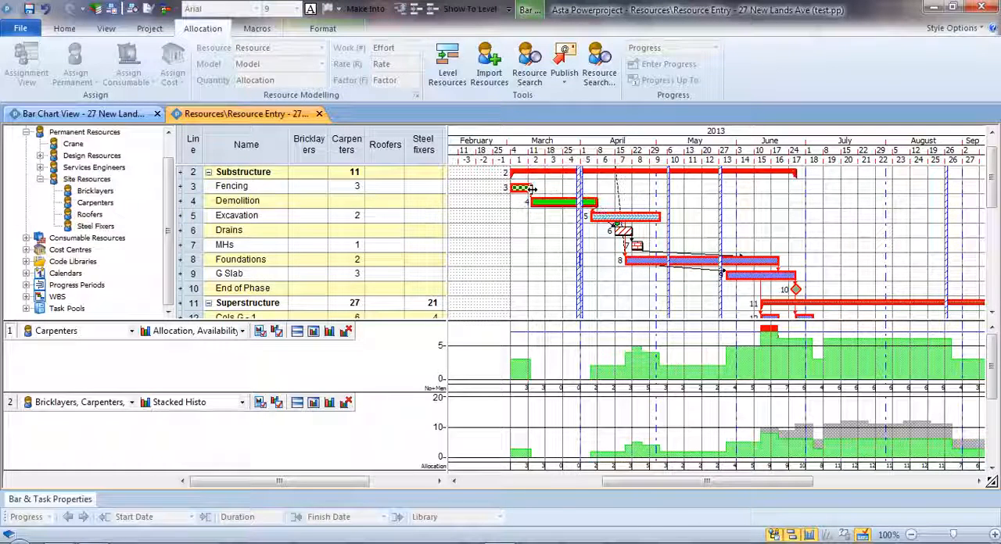
mouse_move(541, 192)
left_mouse_down()
mouse_move(551, 195)
mouse_move(534, 198)
left_mouse_up()
scroll(554, 266, "up", 1)
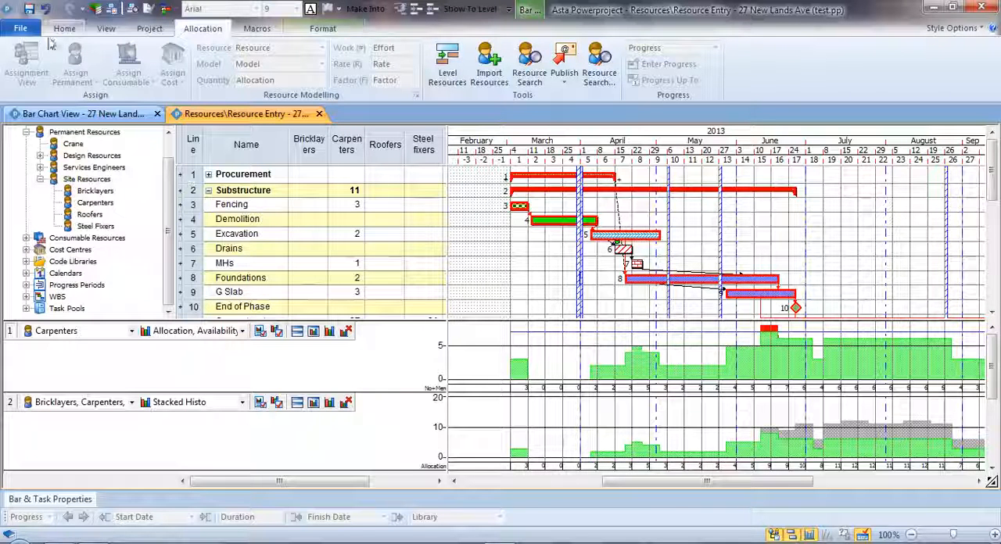
- Open the Cost Info view and expand the Substructure summary to show its task costs
left_click(105, 28)
left_click(17, 66)
mouse_move(49, 166)
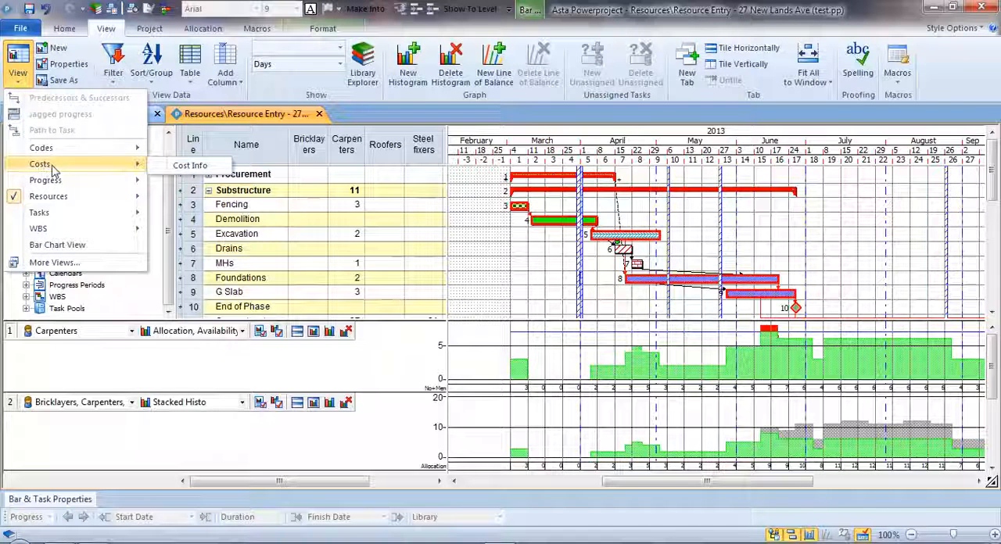
left_click(190, 166)
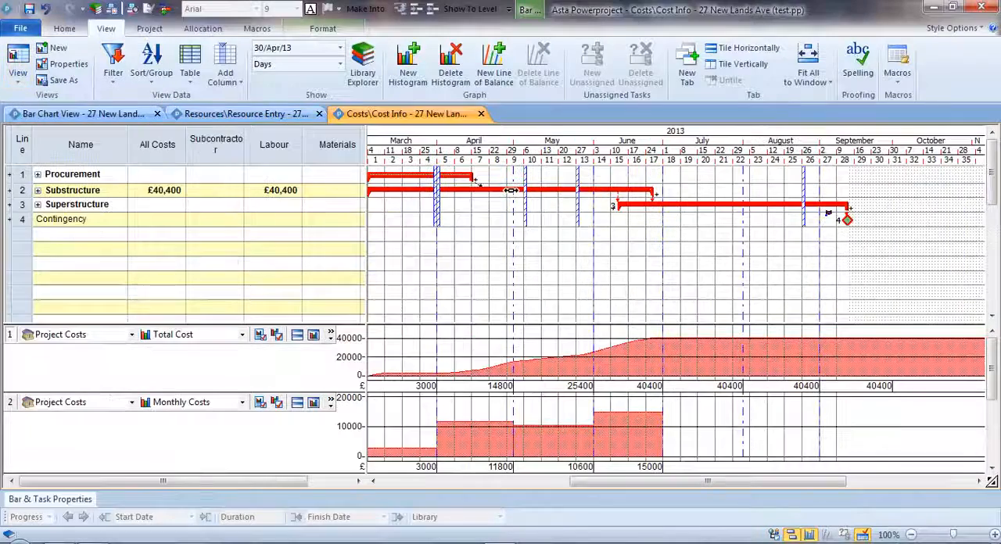
double_click(431, 190)
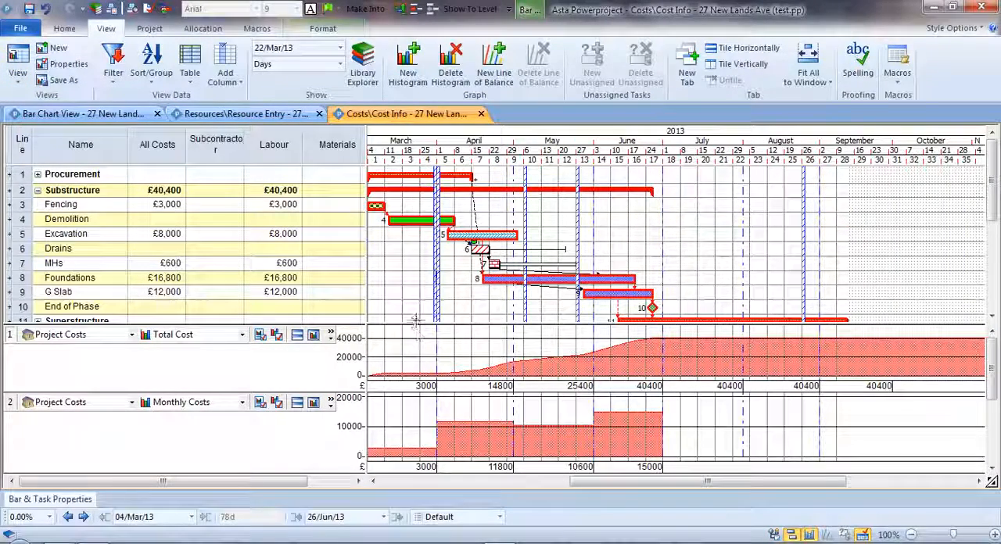
- Enlarge the Total Cost histogram row and adjust the divider so both cost histograms fit below the bar chart
left_click_drag(417, 324, 427, 269)
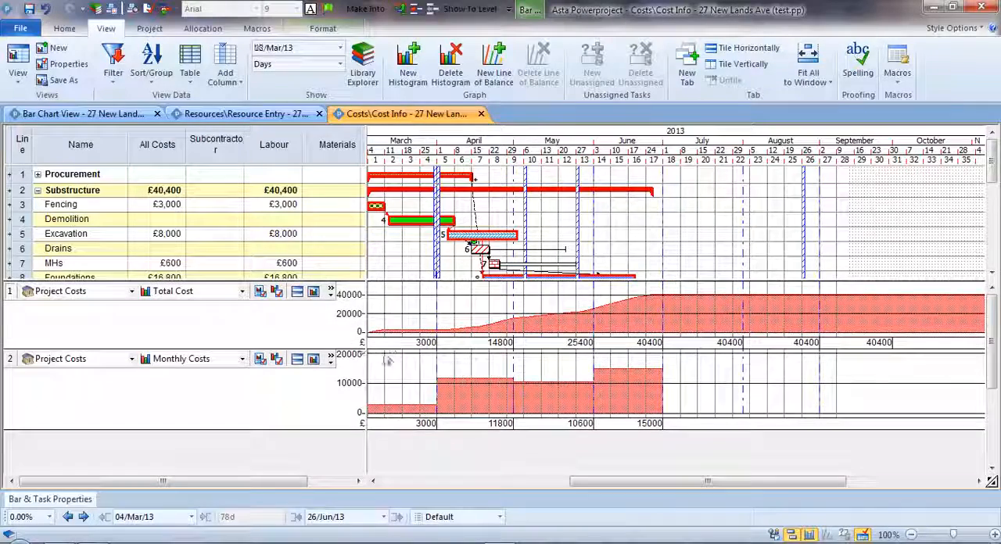
left_click_drag(357, 344, 375, 369)
left_click_drag(426, 290, 426, 304)
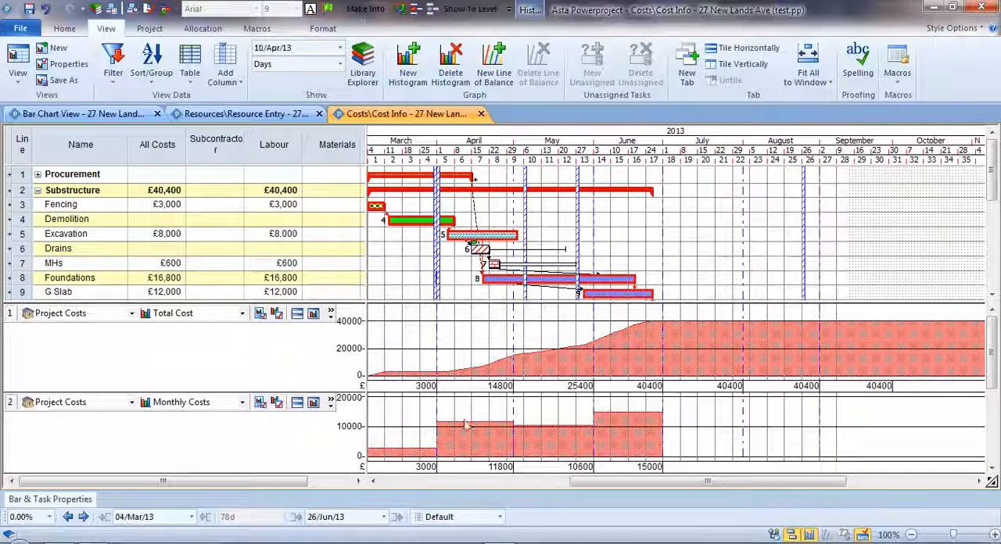
- Look through the report types for the second cost histogram, keeping Monthly Costs
left_click(202, 403)
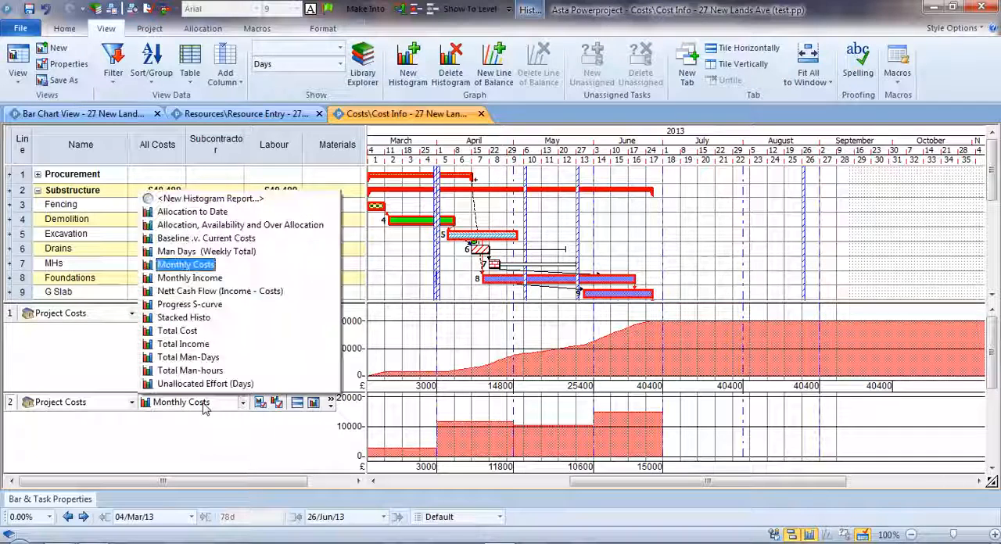
left_click(186, 266)
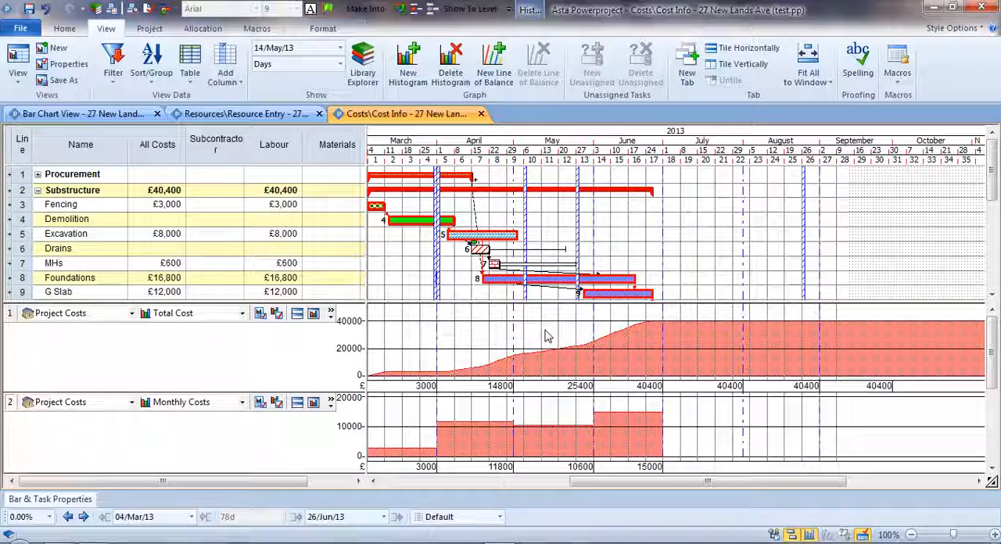
left_click(547, 228)
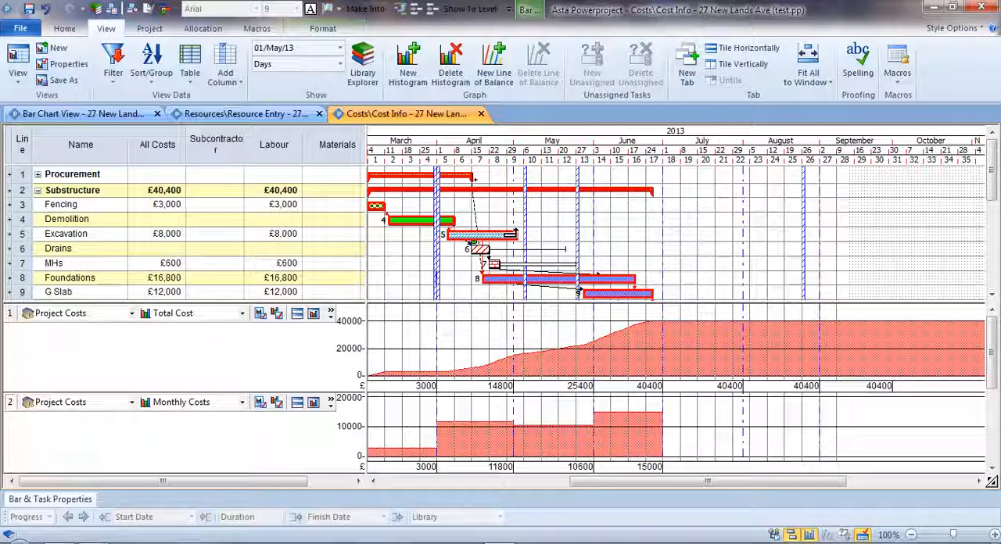
- Highlight the Labour column, extend the Fencing task to finish on 14/Mar/13 and undo that extension
left_click(276, 155)
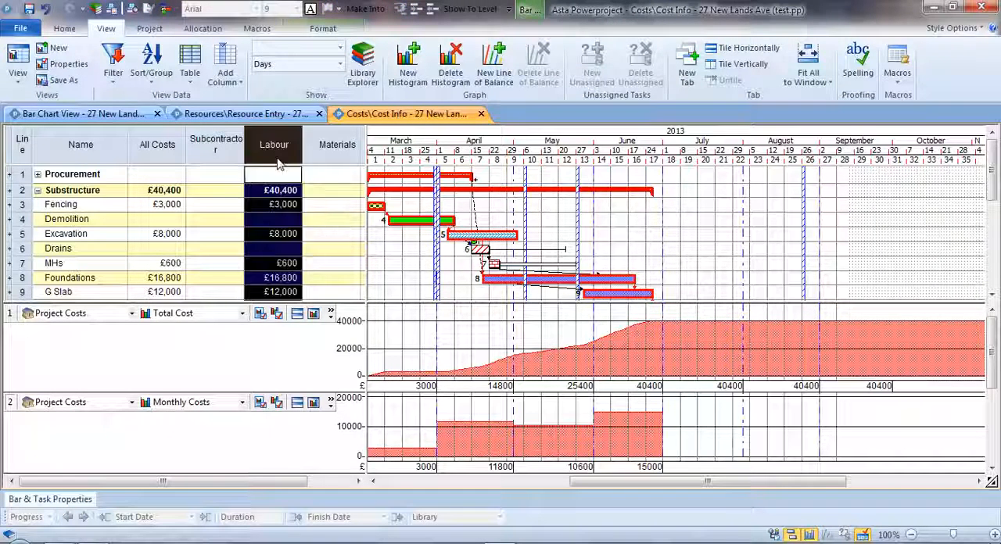
left_click(376, 206)
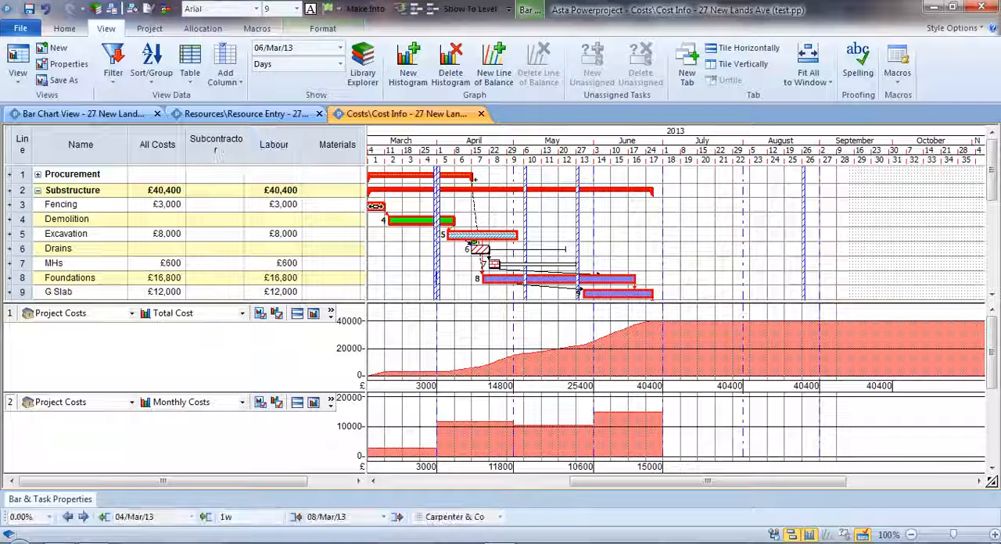
left_click_drag(378, 207, 401, 213)
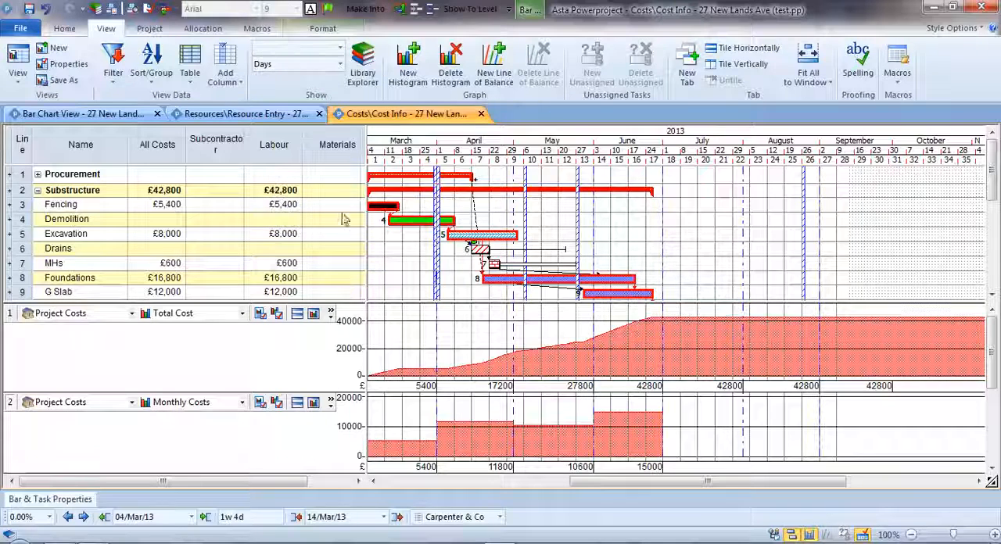
left_click(46, 9)
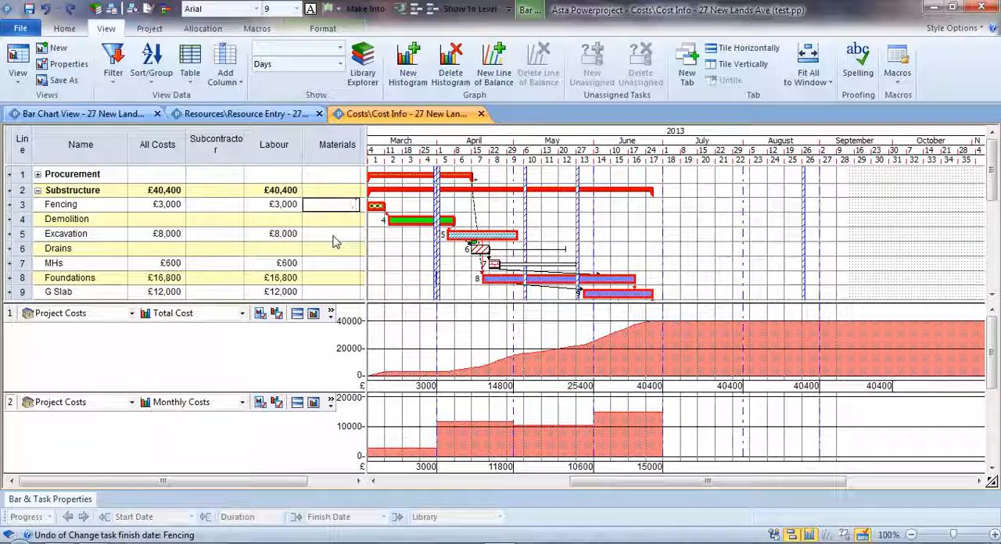
- Set the Materials cost of Fencing to £4,000
type("4000")
key("Return")
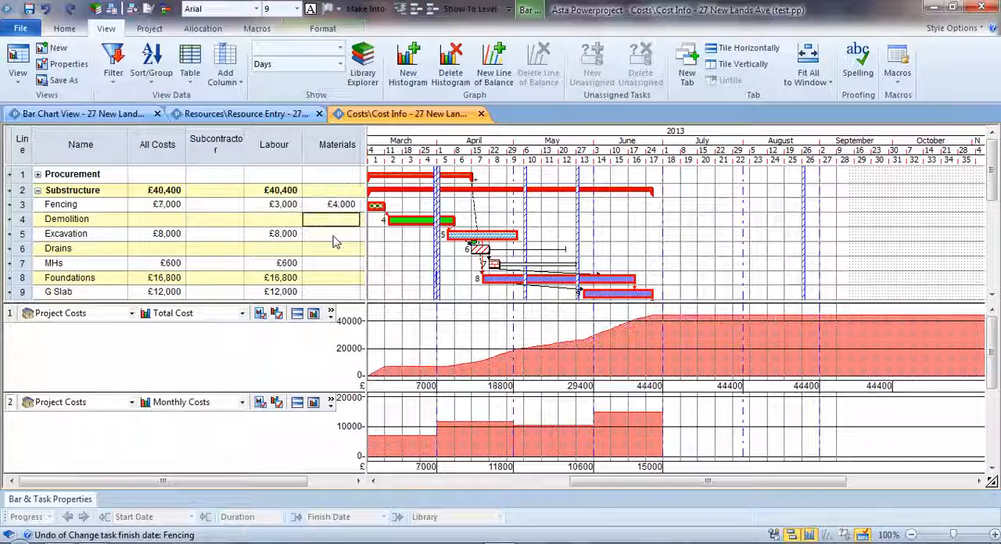
- Lengthen the Fencing bar slightly to compare its Labour and Materials costs, and undo the change
left_click_drag(384, 206, 390, 205)
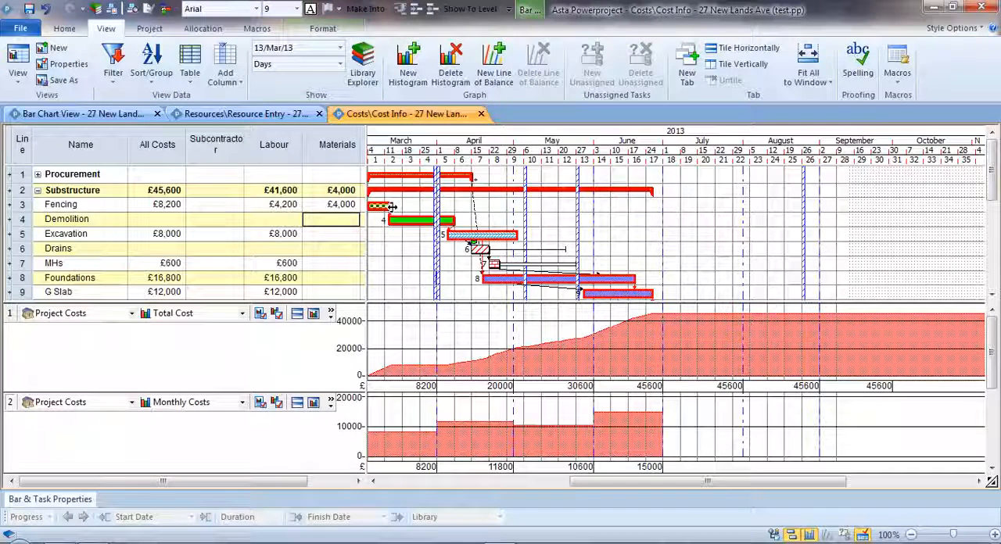
key("ctrl+z")
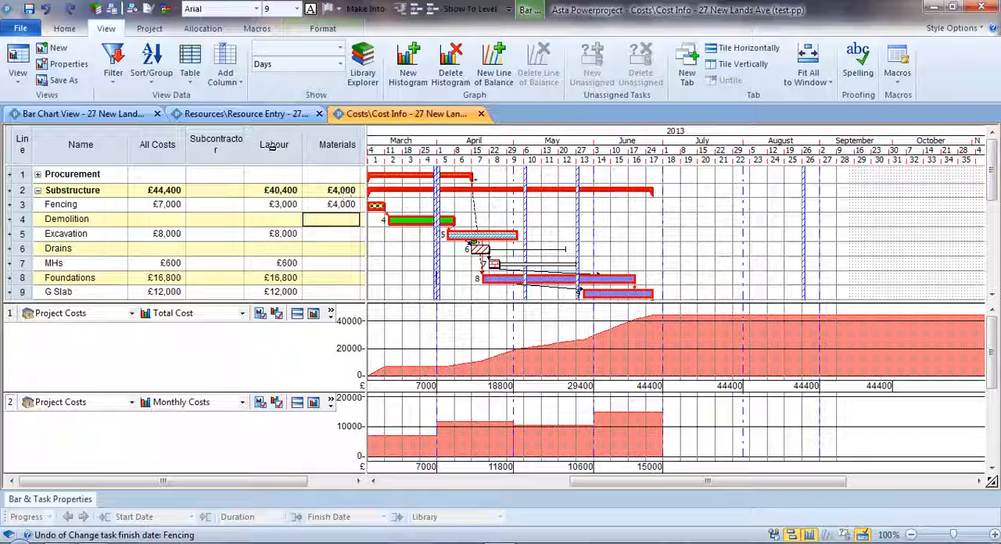
left_click_drag(272, 149, 309, 156)
left_click(421, 204)
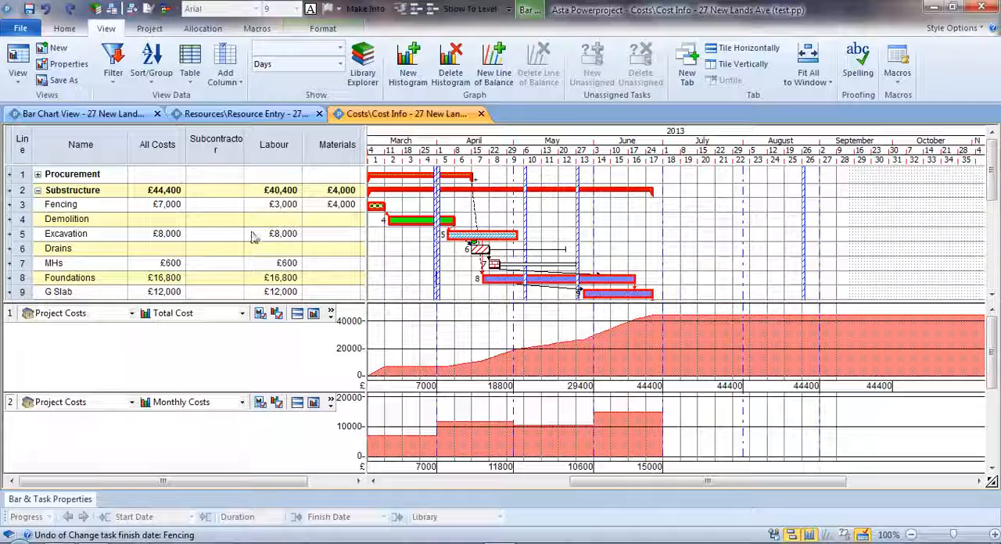
- Set the Subcontractor cost of Demolition to £87,000
left_click(224, 222)
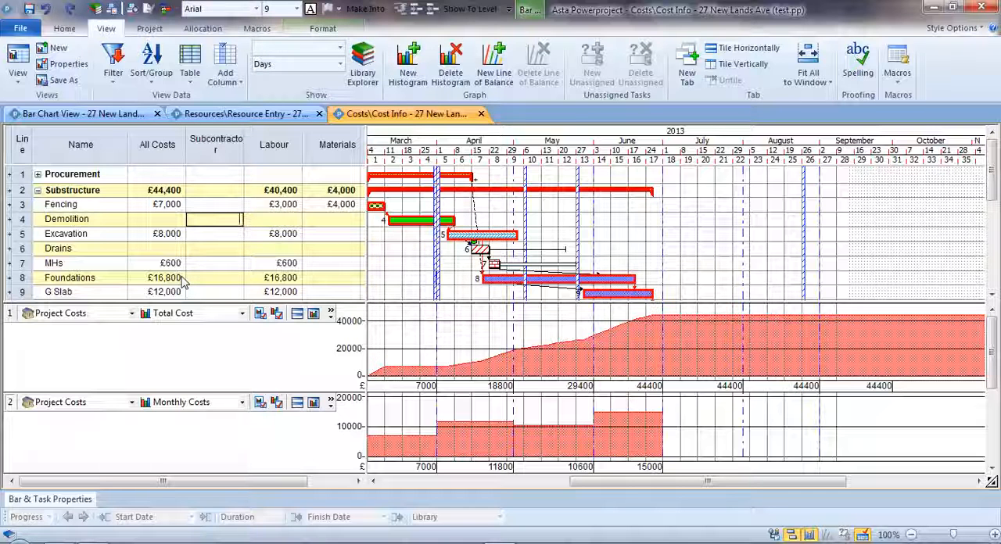
type("87,0")
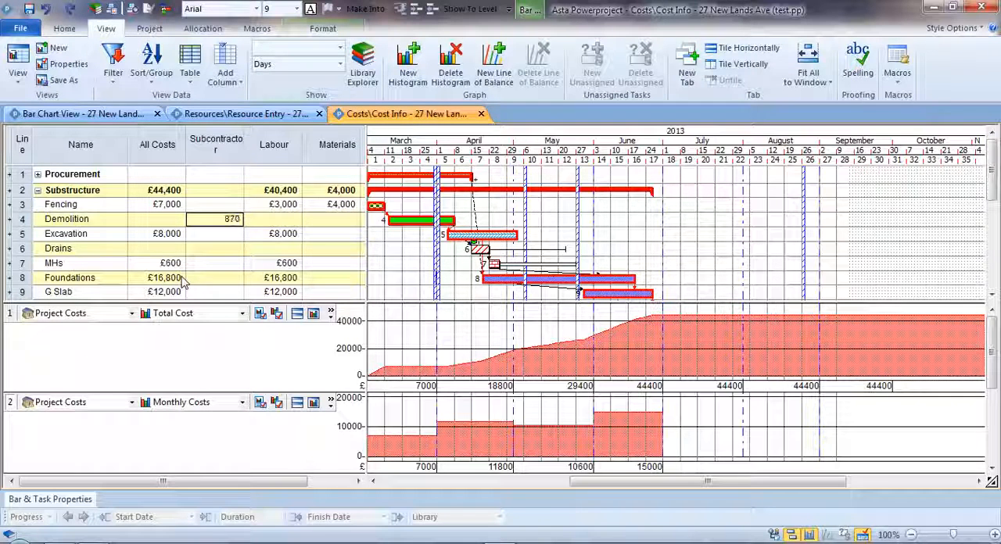
type("00")
key("Return")
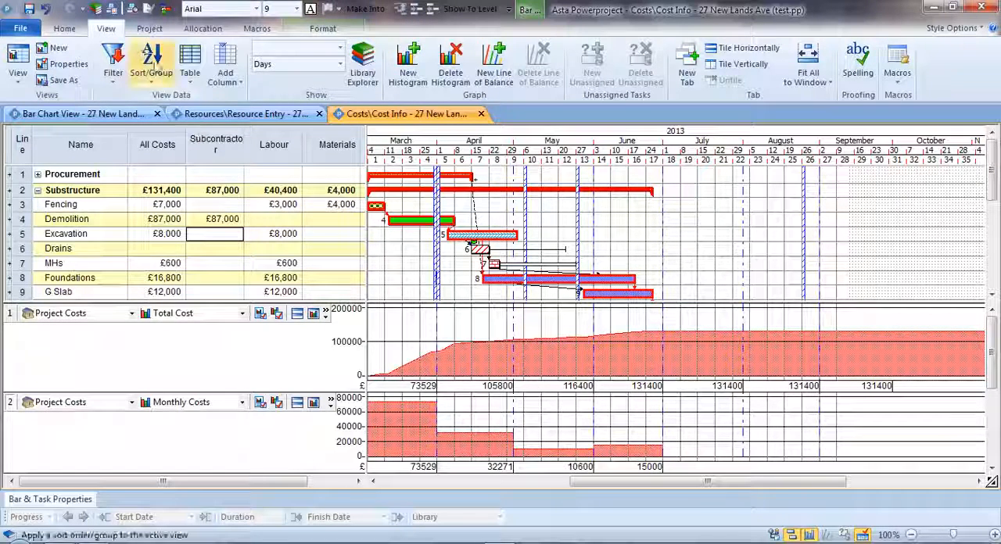
- Review the print preview of the cost view with its two histograms, and return to the view
left_click(135, 11)
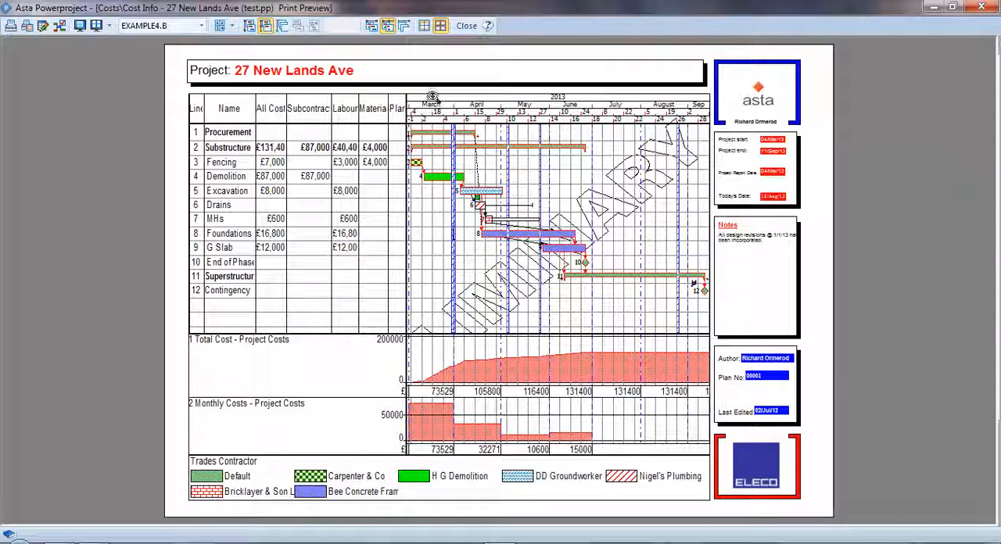
left_click(466, 26)
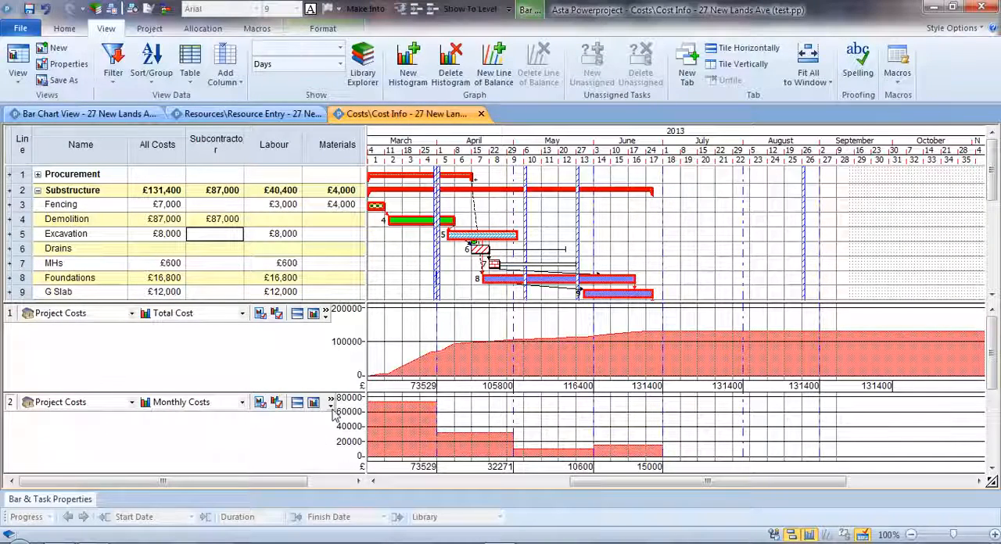
- Widen the table area to include the Plant column, and show the Monthly Costs histogram enlarged in its own histogram view
left_click_drag(365, 346, 400, 378)
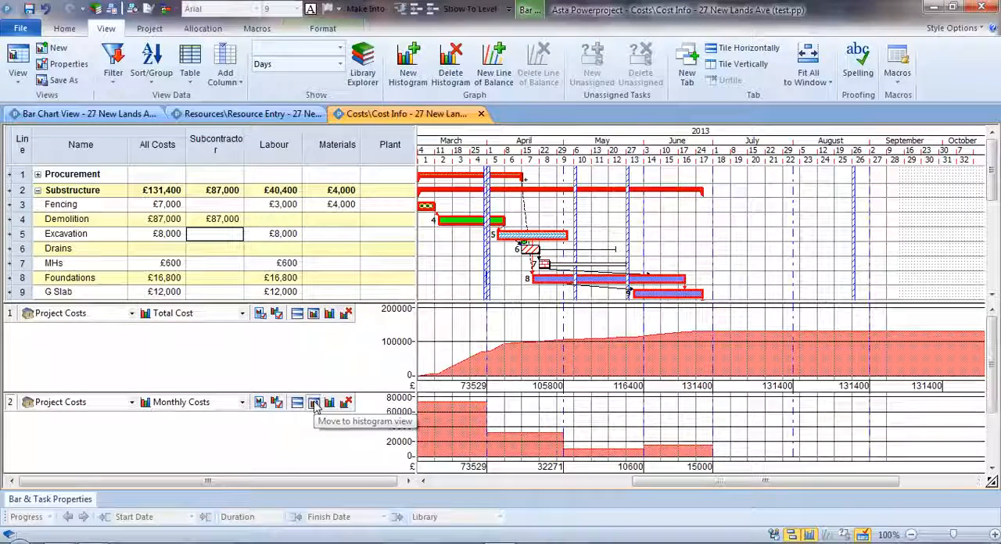
left_click(313, 403)
left_click_drag(409, 174, 398, 434)
left_click_drag(696, 484, 656, 484)
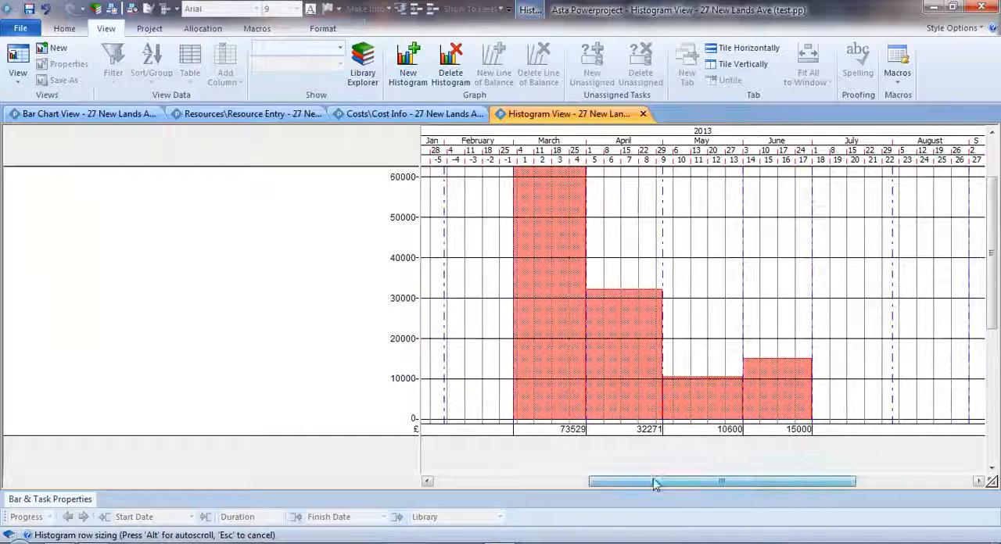
- Look through the commands available for the enlarged histogram, including the Excel export, and close the histogram view
right_click(626, 240)
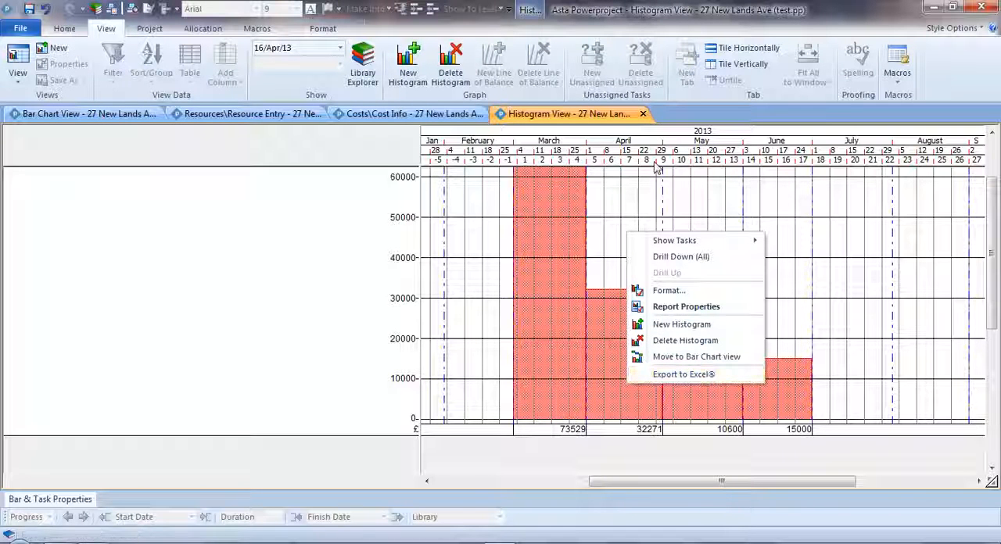
left_click(643, 116)
left_click(642, 115)
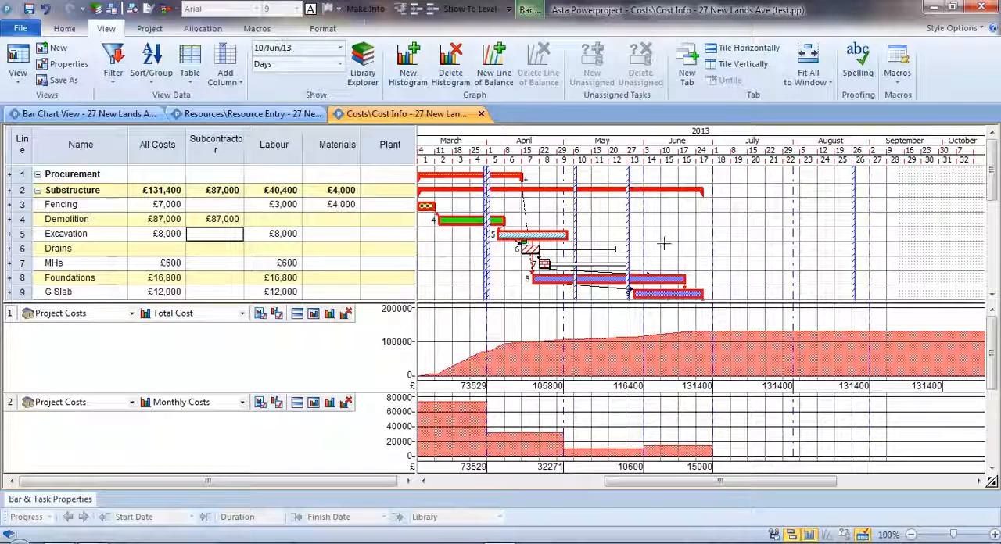